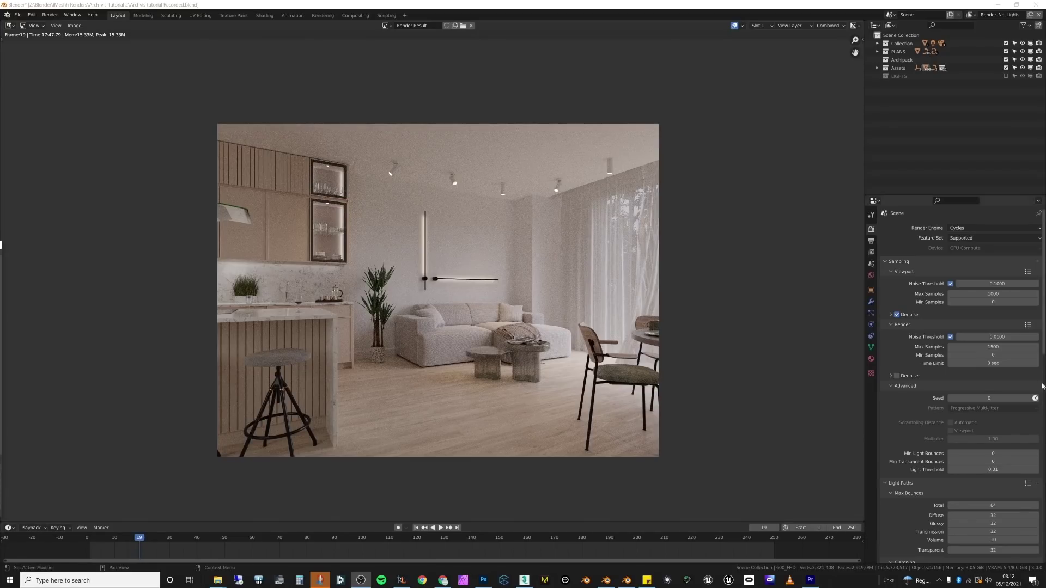
Apply the Final sampling preset (4096 max samples) and check the render Denoise settings.
click(1027, 324)
click(998, 289)
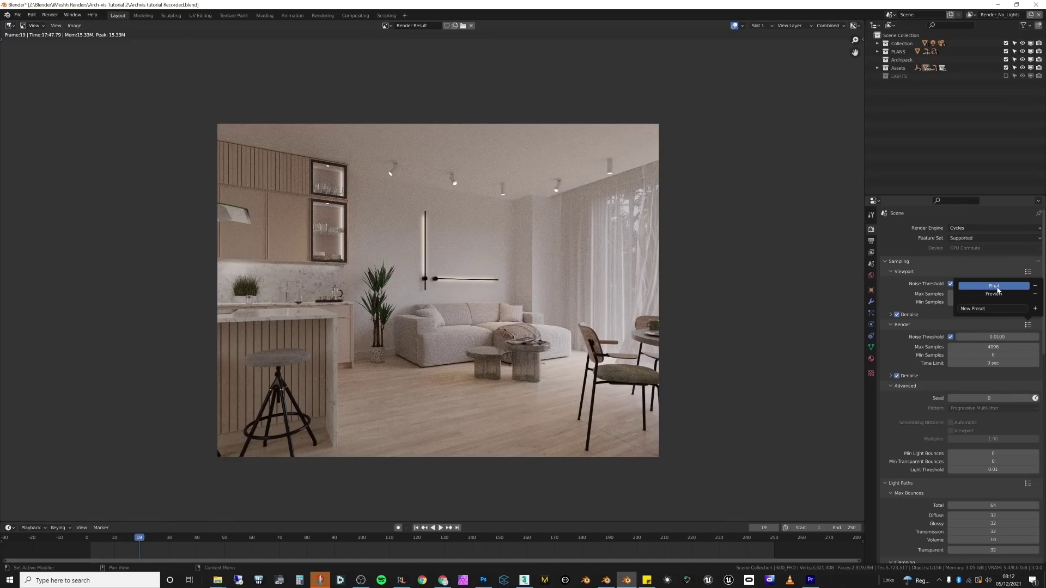
click(997, 289)
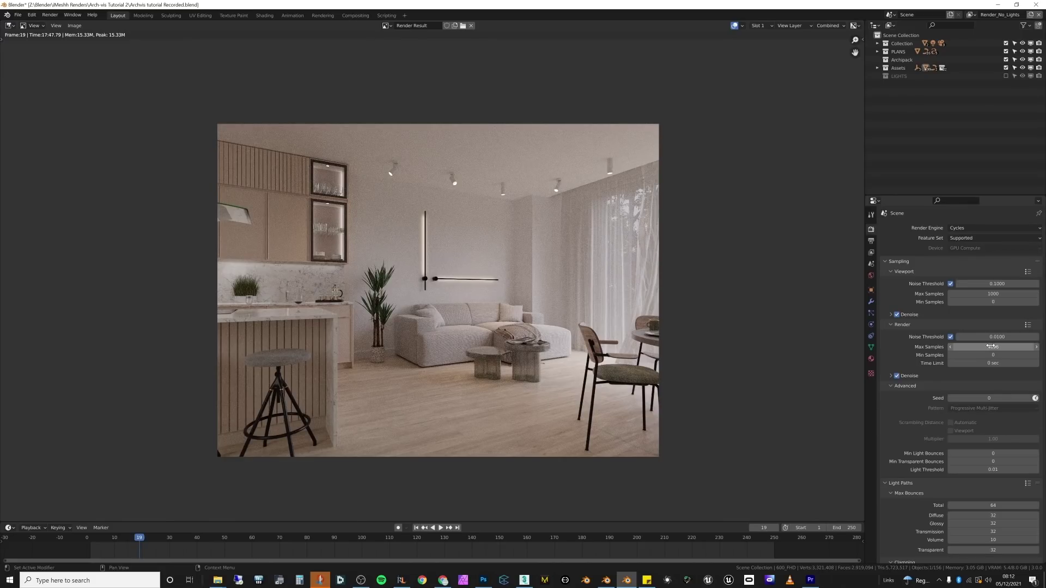
click(892, 376)
click(891, 377)
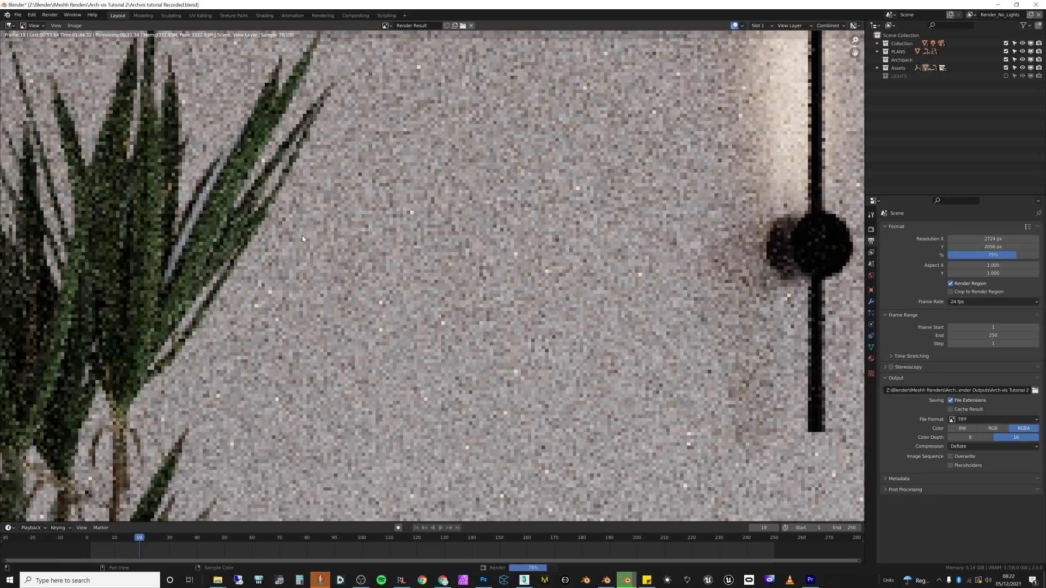
Pan and zoom around the noisy render to inspect the wall lamp, sofa and whole room.
scroll(302, 238, down, 5)
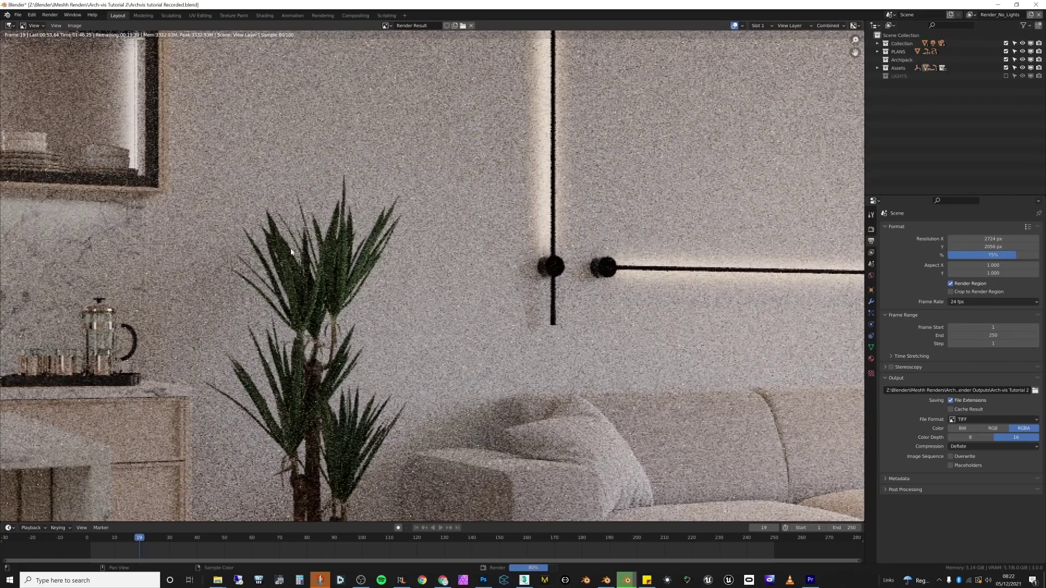
middle_drag(302, 238, 5, 375)
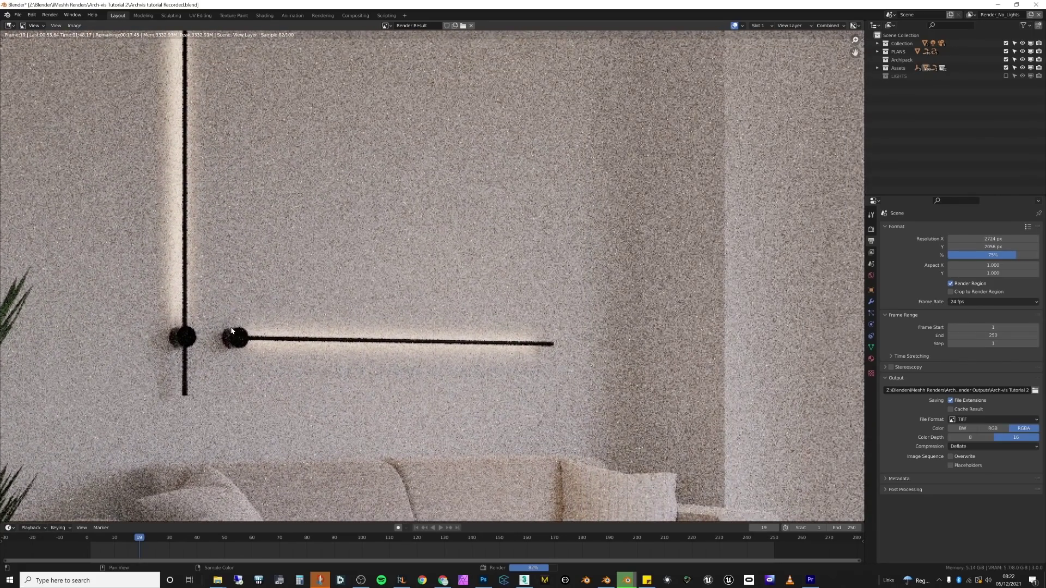
scroll(231, 327, up, 4)
scroll(231, 326, down, 6)
scroll(231, 327, down, 4)
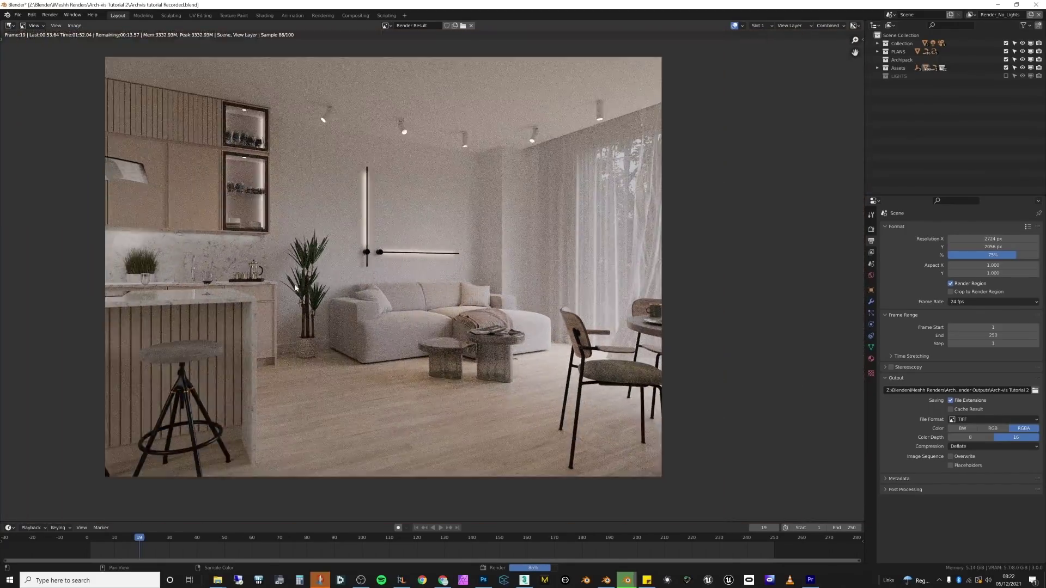
middle_drag(304, 289, 326, 490)
scroll(322, 295, up, 1)
scroll(477, 303, up, 10)
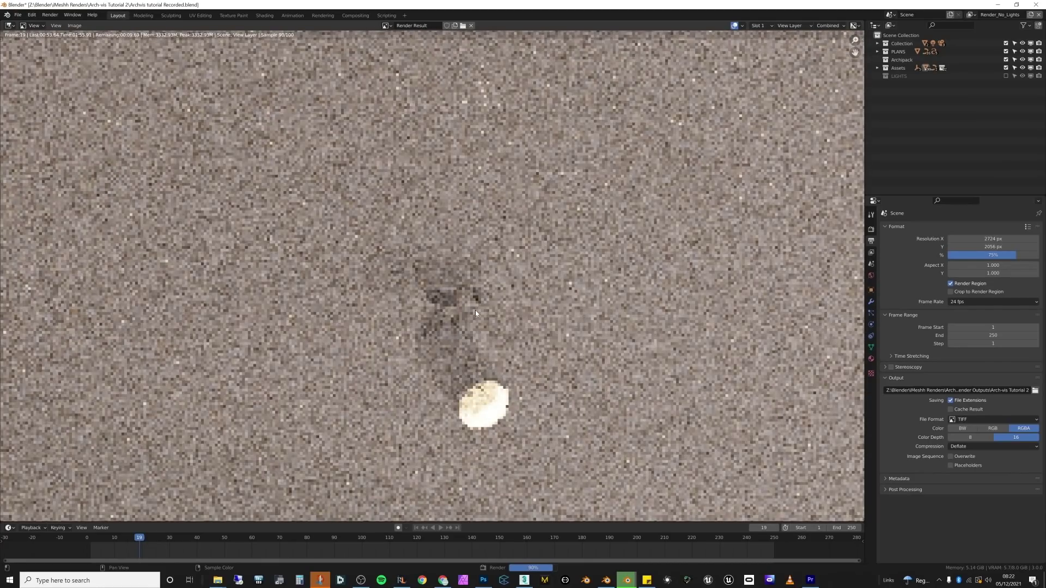
scroll(382, 332, down, 3)
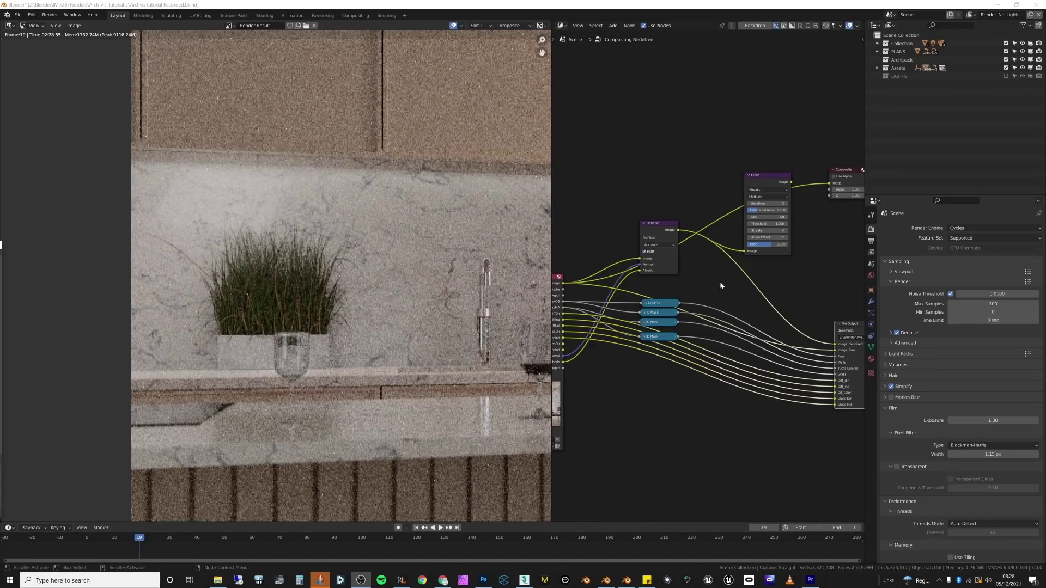
Connect the Denoise node's Image output to the Composite node, comparing against the raw render.
scroll(274, 288, up, 2)
scroll(274, 288, down, 2)
drag(678, 232, 833, 175)
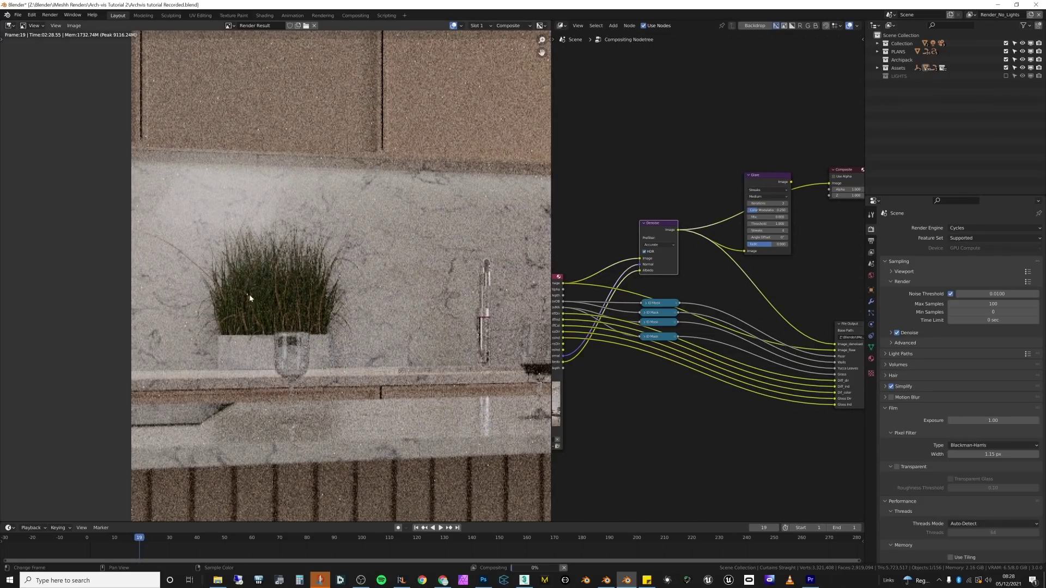
scroll(204, 291, up, 2)
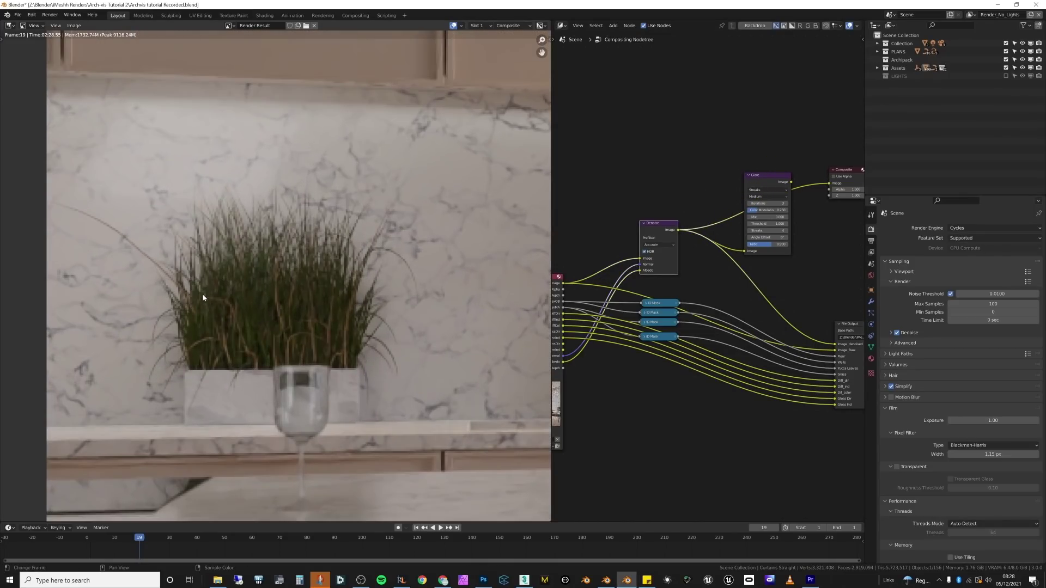
scroll(440, 290, up, 2)
drag(562, 282, 832, 182)
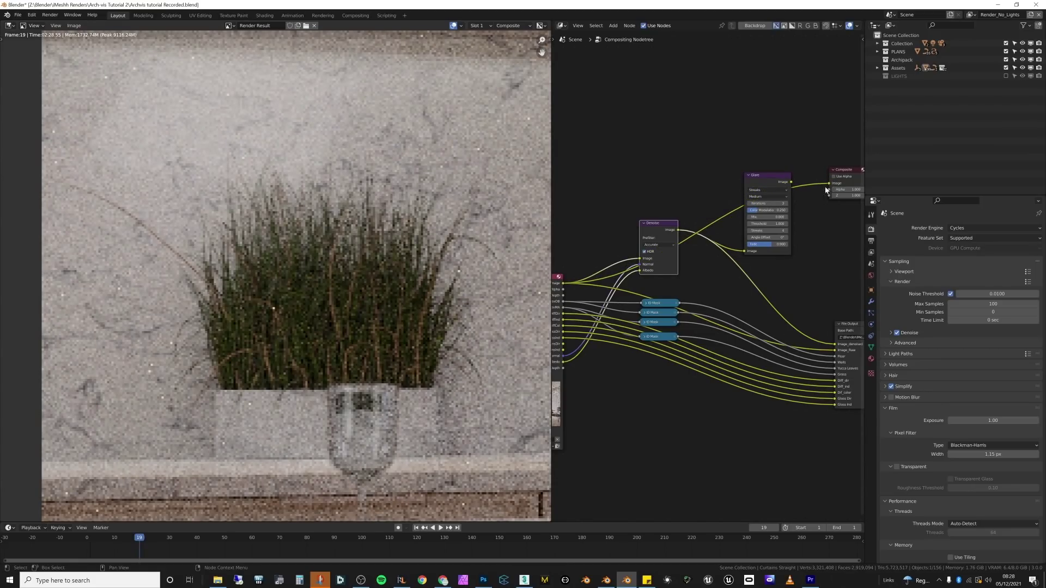
drag(678, 230, 838, 185)
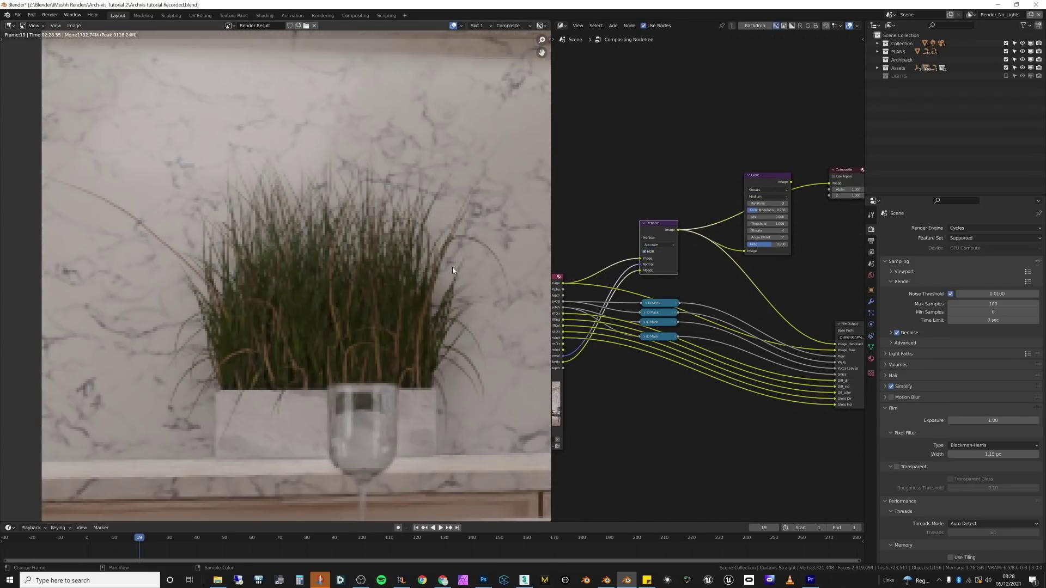
Inspect the denoised render across the living room, sofa, side table and chair.
scroll(394, 375, down, 4)
scroll(381, 355, down, 2)
middle_drag(381, 354, 87, 355)
scroll(351, 335, down, 2)
scroll(403, 424, up, 6)
scroll(403, 424, up, 2)
middle_drag(404, 424, 288, 286)
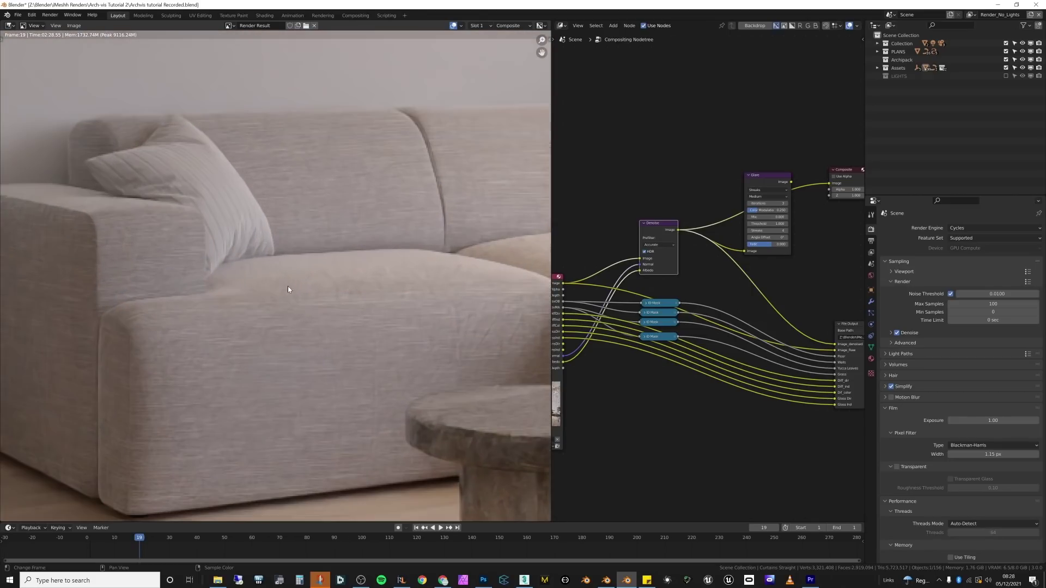
scroll(451, 342, down, 3)
middle_drag(424, 354, 230, 363)
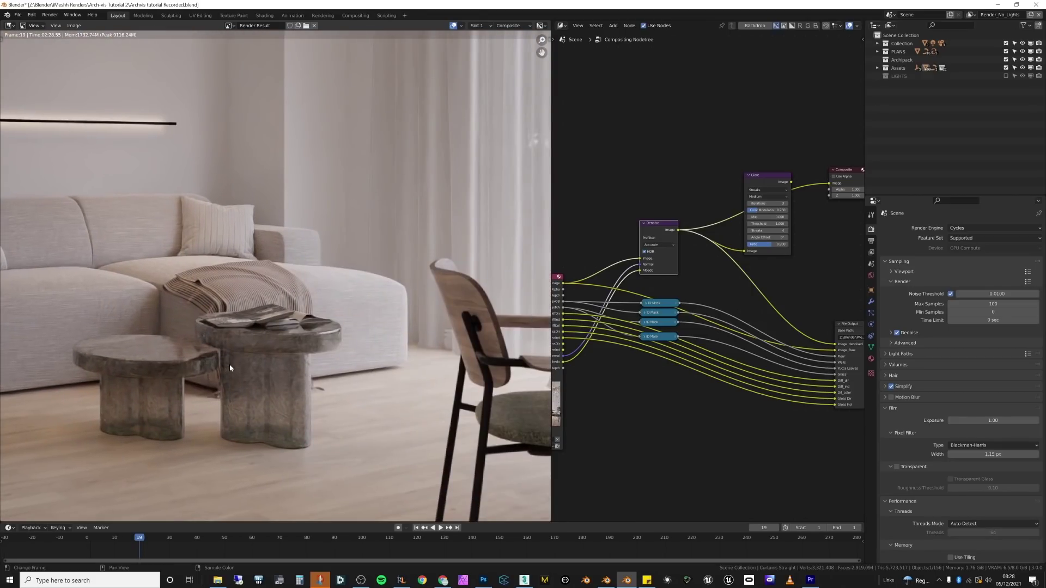
scroll(249, 374, up, 4)
scroll(249, 375, down, 3)
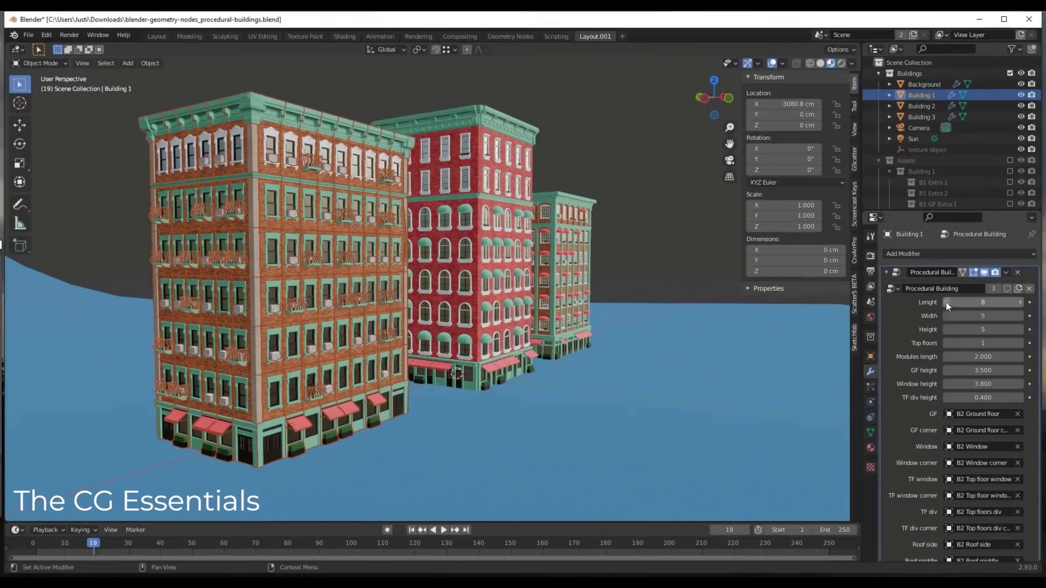
Set Building 1's Lenght to 4, Width to 7 and Height to 7.
click(948, 301)
drag(948, 302, 920, 302)
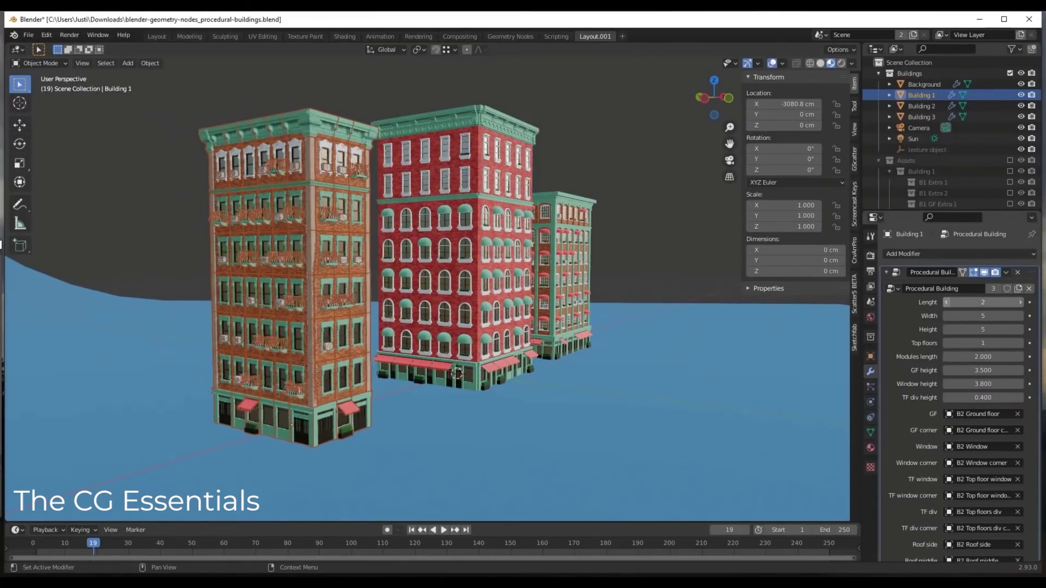
click(1020, 303)
click(1020, 303)
click(1021, 315)
click(1021, 316)
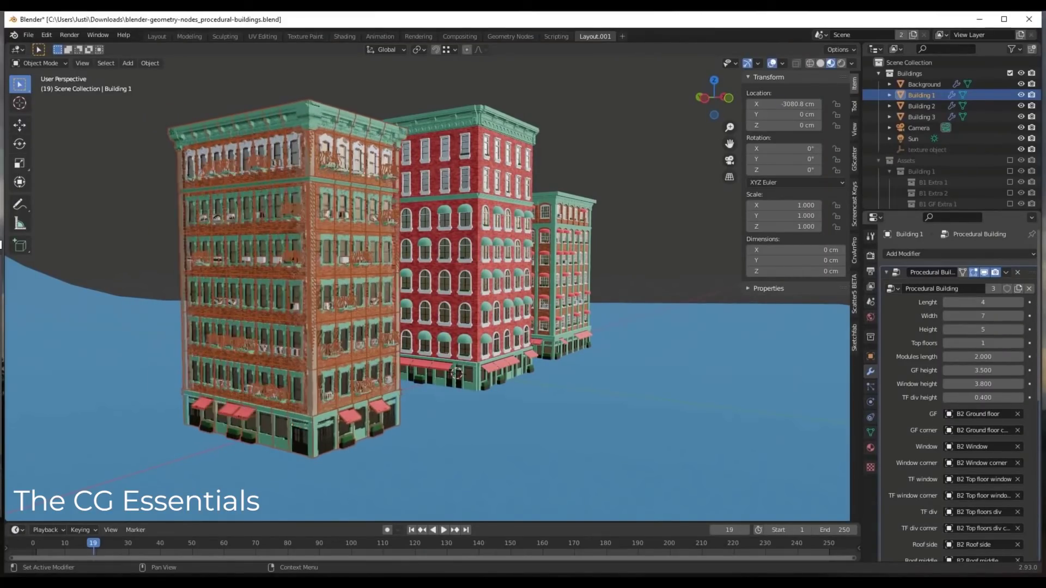
click(948, 329)
click(947, 330)
click(948, 330)
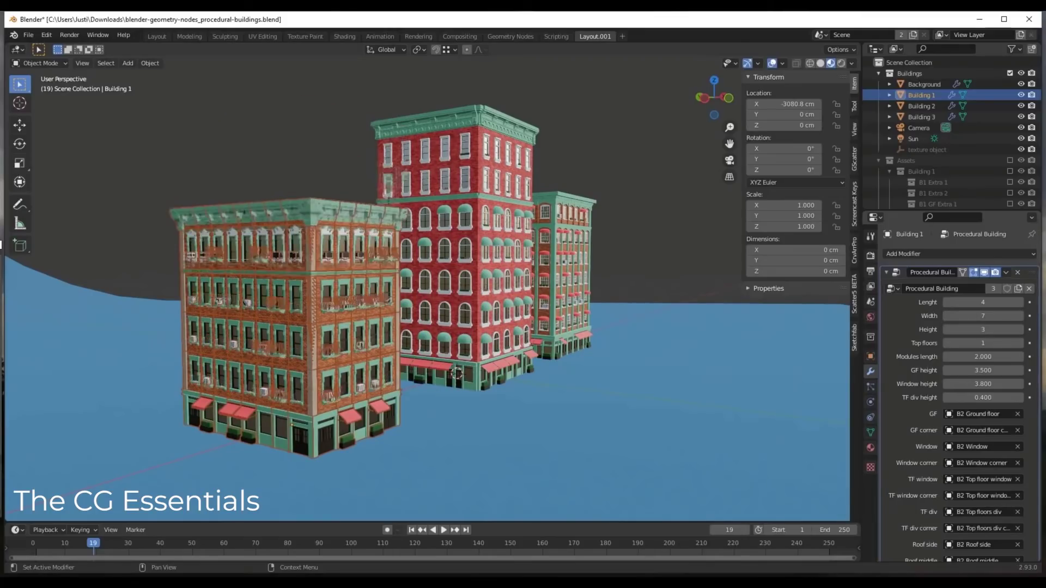
click(1019, 330)
click(1020, 330)
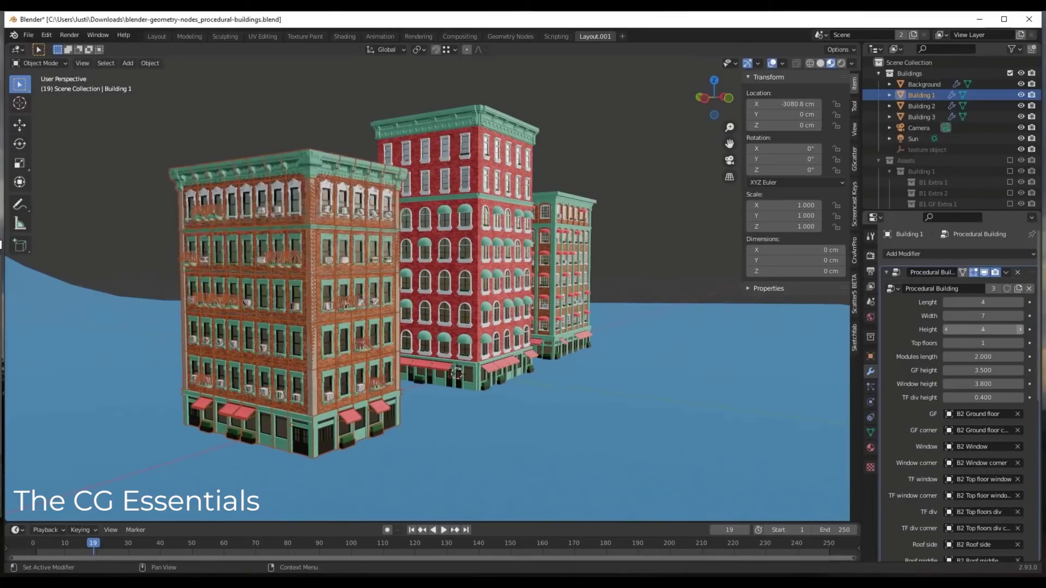
click(1019, 330)
click(1020, 330)
click(1020, 330)
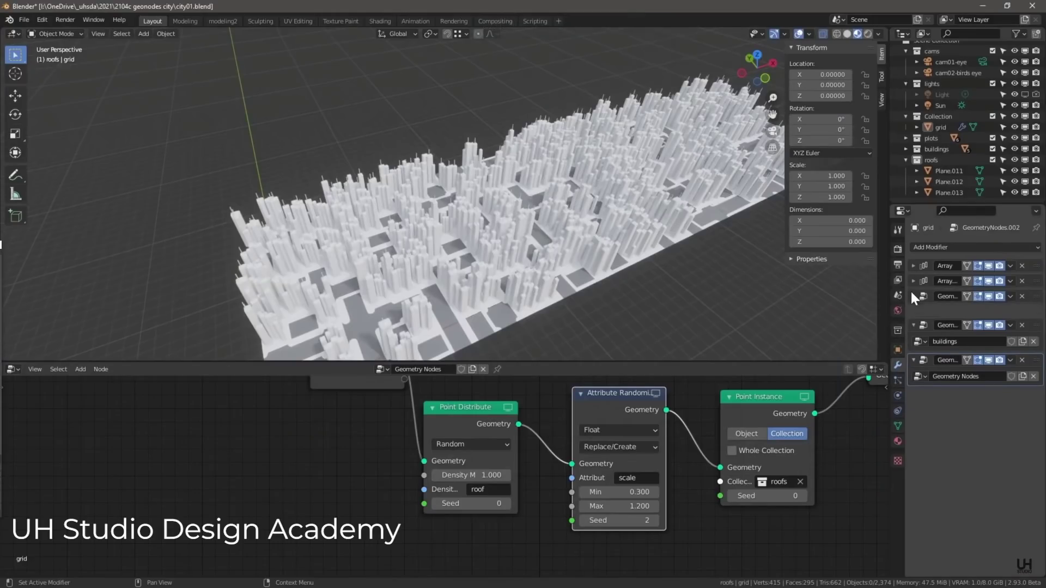
Reduce the first Array modifier Count from 33 to 24 in the city grid.
click(913, 312)
click(913, 264)
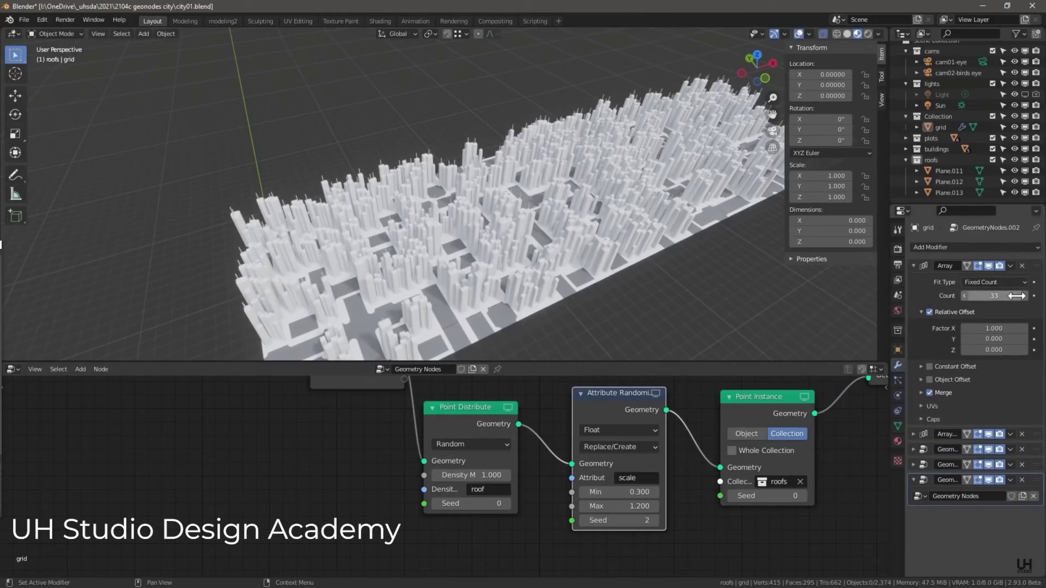
drag(994, 296, 971, 296)
click(913, 266)
click(913, 281)
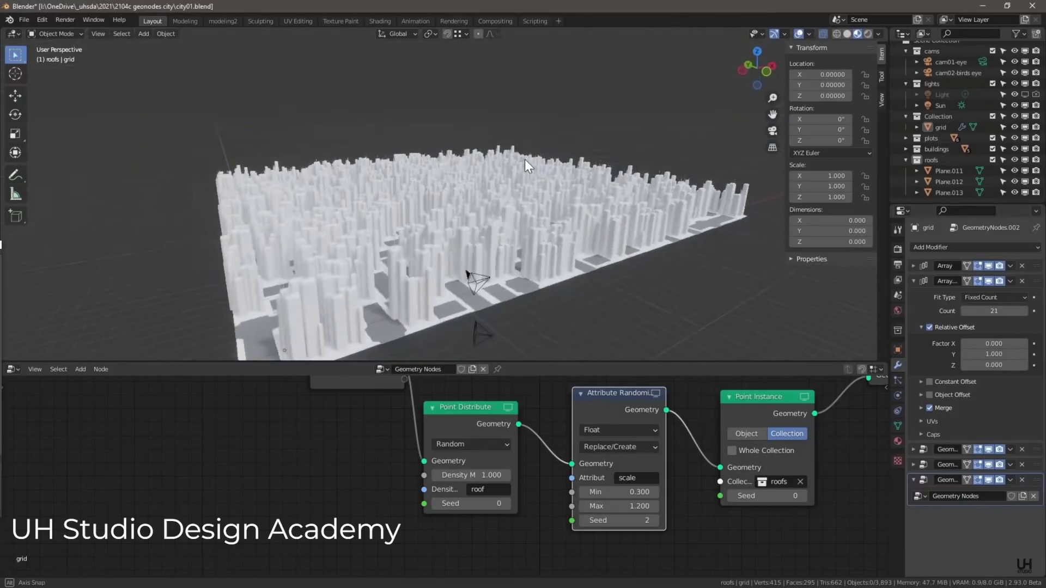
middle_drag(525, 159, 564, 172)
click(914, 449)
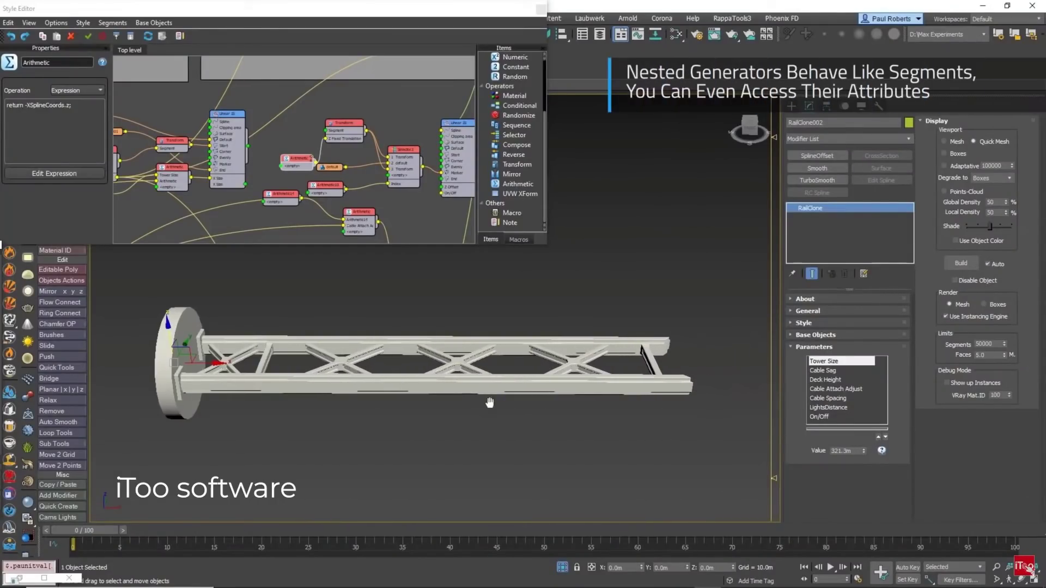
Curve the bridge via Cable Sag, display instances as Quick Mesh, and close V-Ray messages.
click(817, 416)
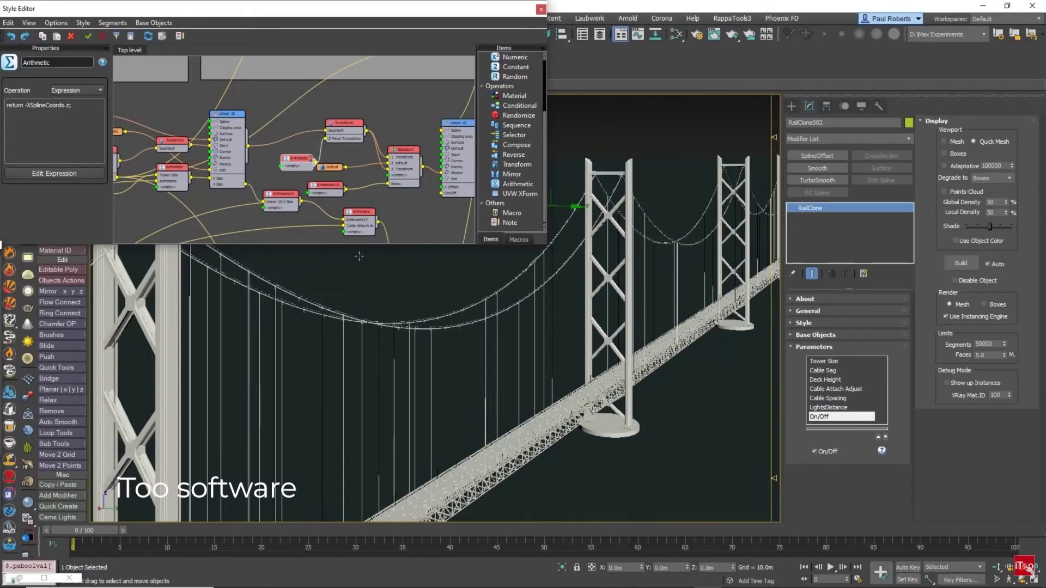
click(816, 370)
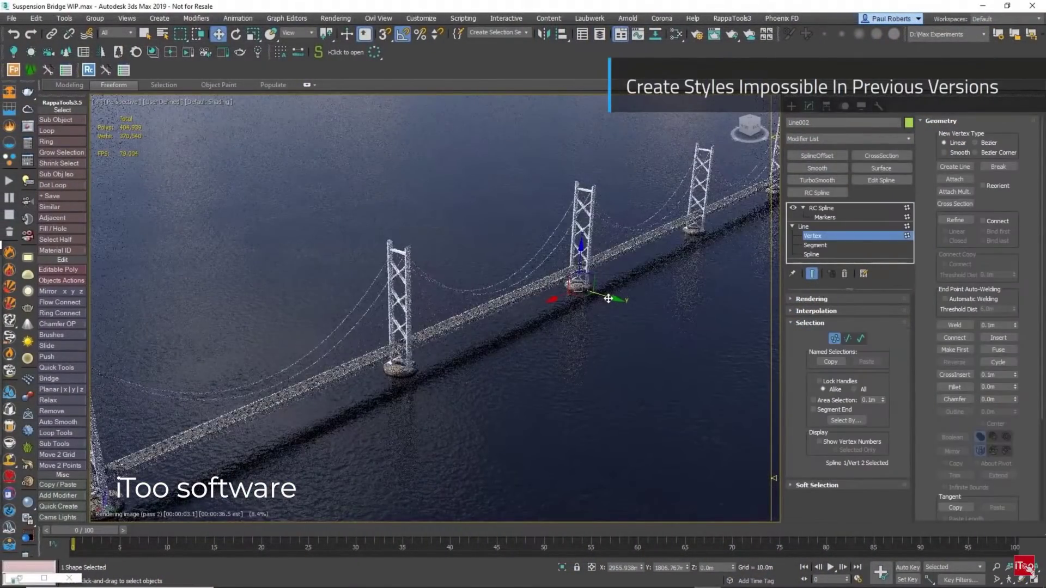
drag(608, 298, 446, 242)
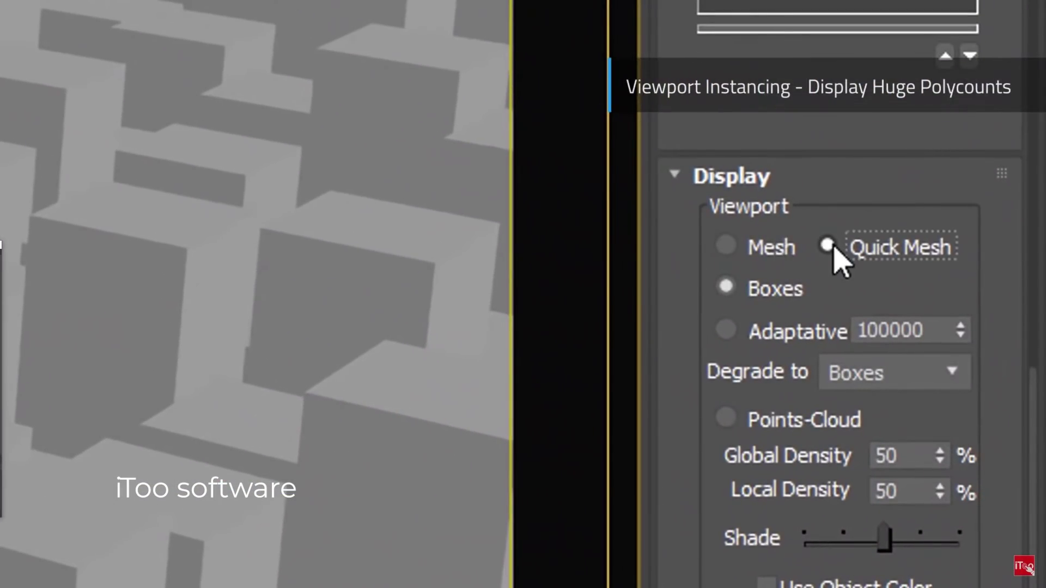
click(827, 246)
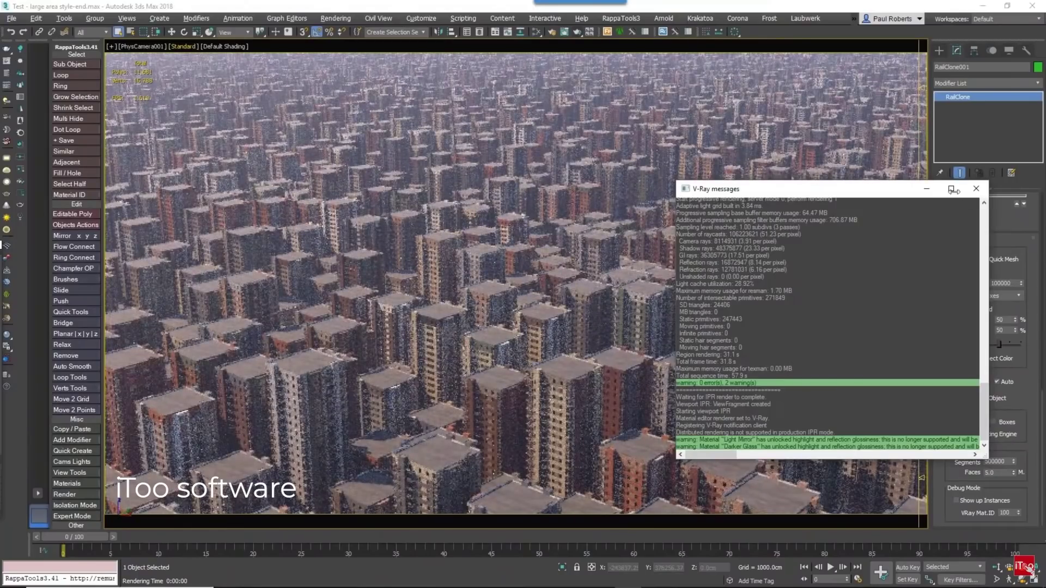
click(975, 189)
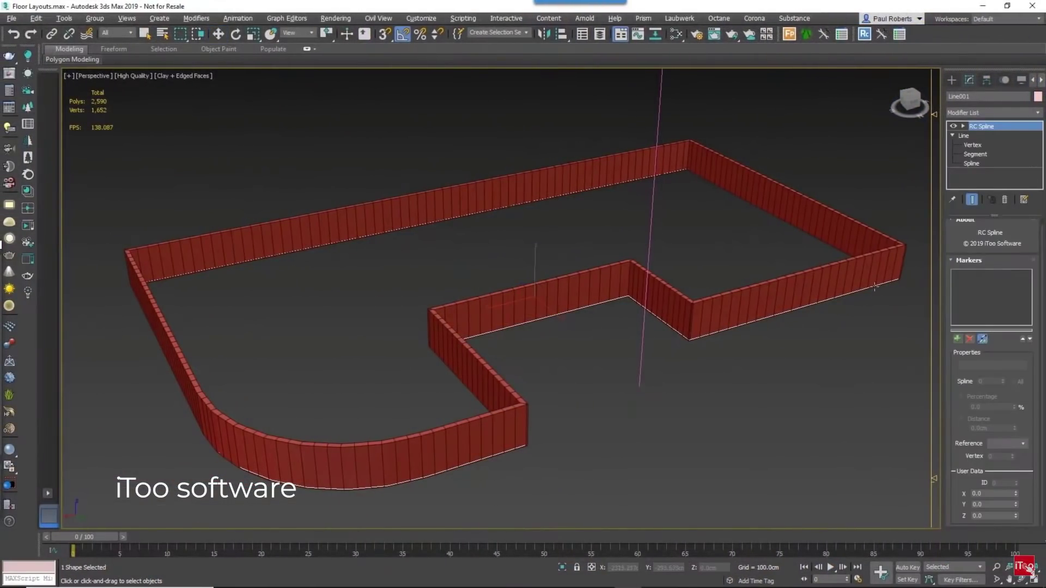
Add six chair markers along the front wall spline.
click(874, 287)
click(854, 293)
click(834, 298)
click(814, 304)
click(790, 312)
click(762, 320)
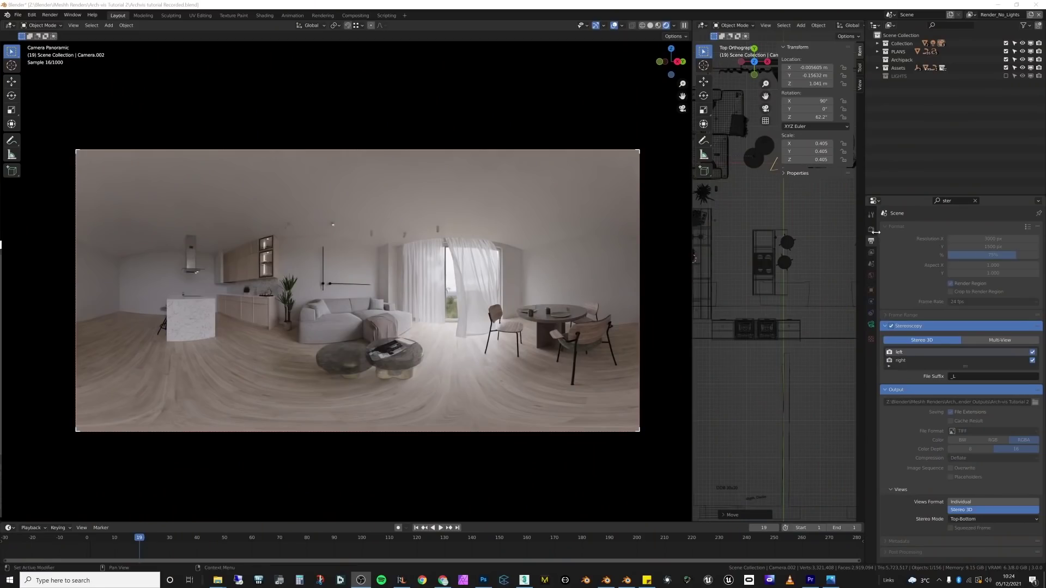
Move the panoramic camera to a new spot in the floor plan and rotate it.
click(873, 231)
click(872, 241)
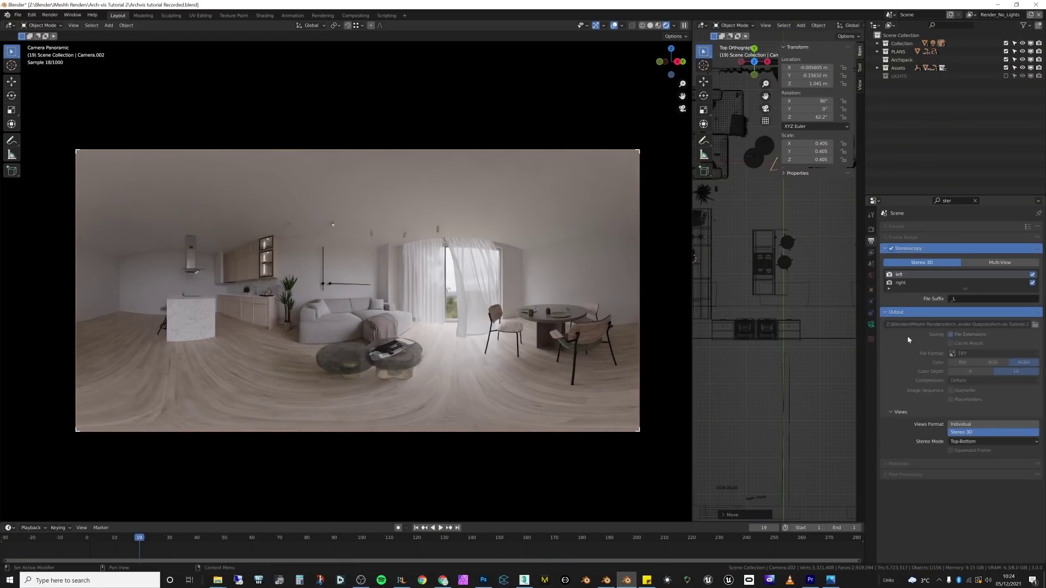
scroll(798, 280, down, 4)
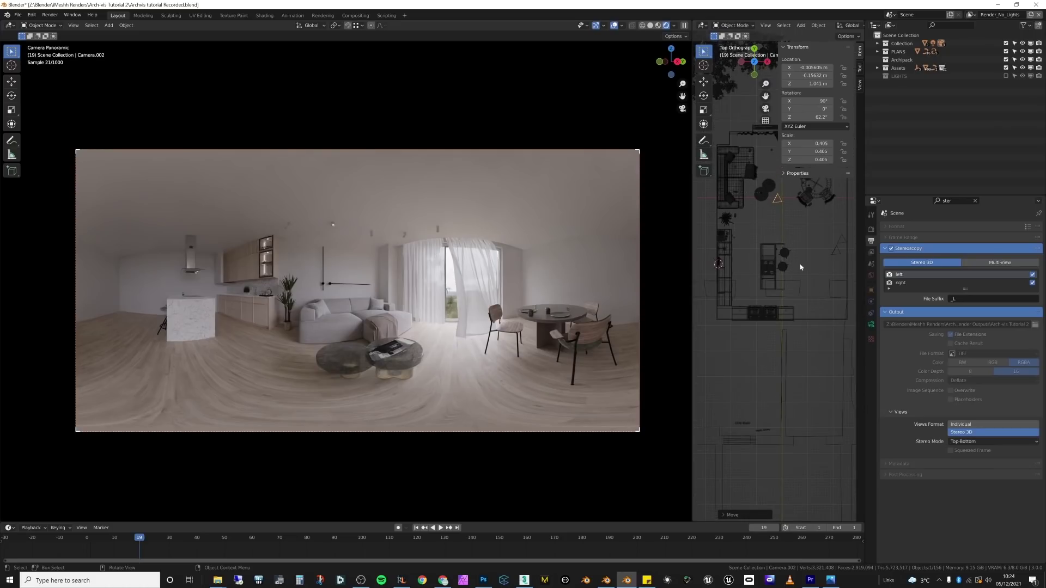
key(g)
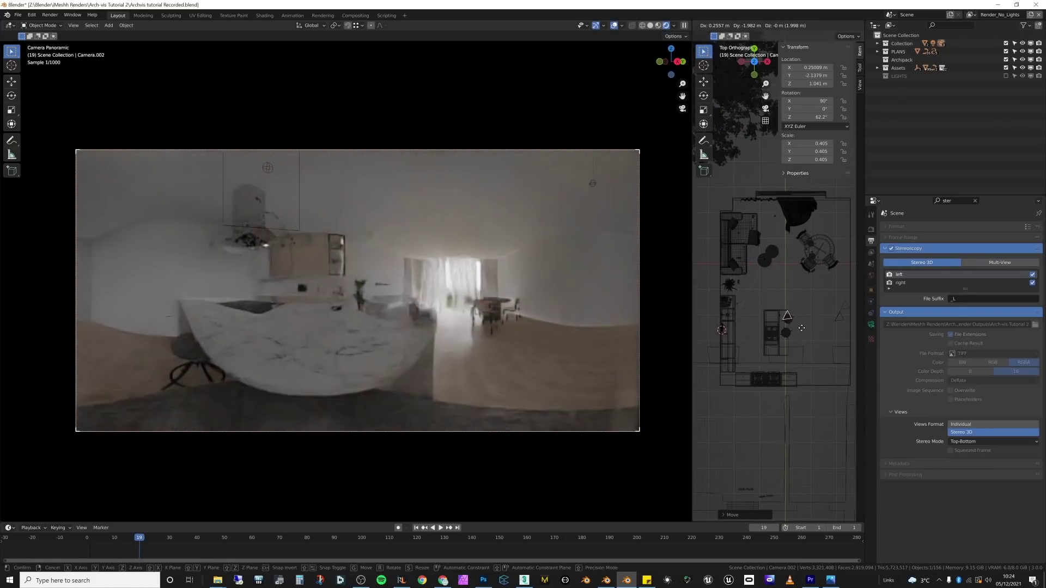
click(815, 334)
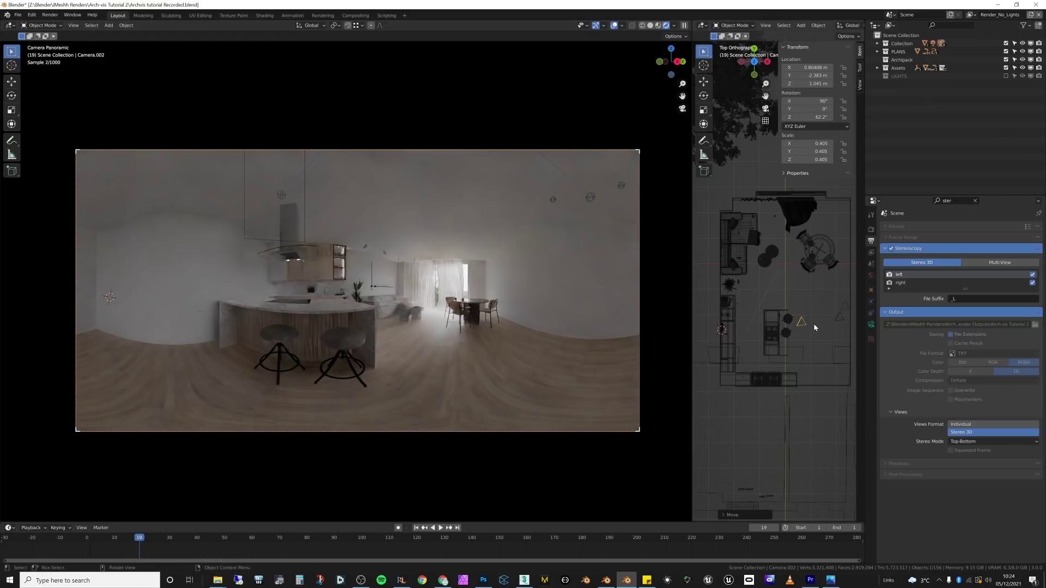
key(r)
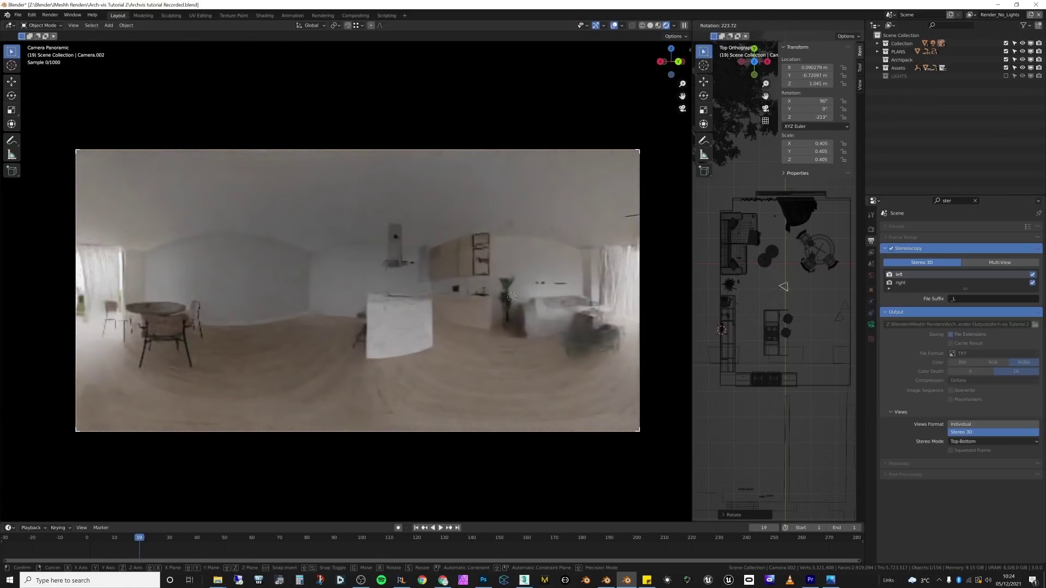
click(736, 284)
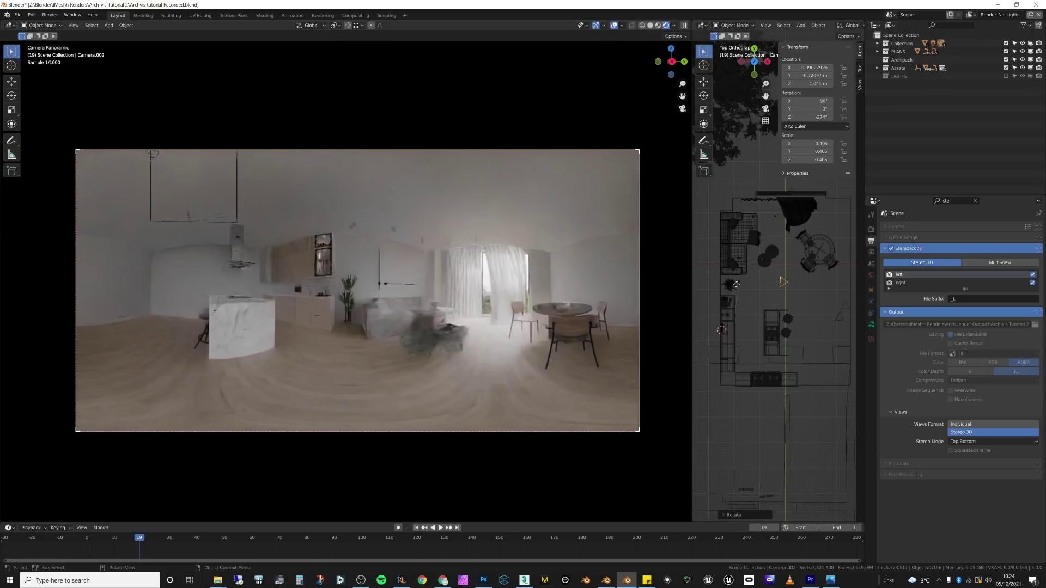
Reposition the camera up-left at about 1.55 m height and swing it round.
key(g)
click(690, 238)
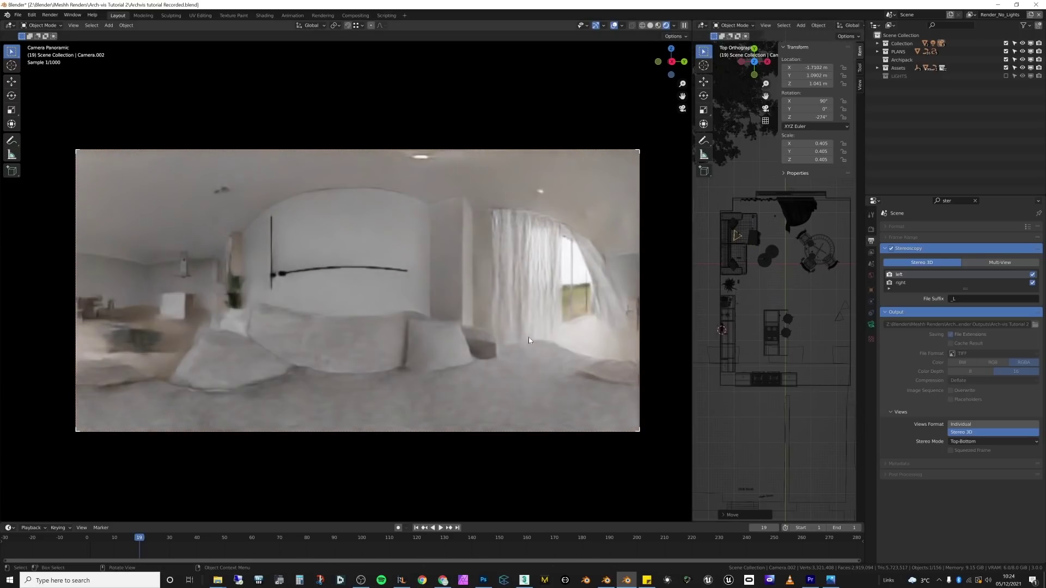
key(g)
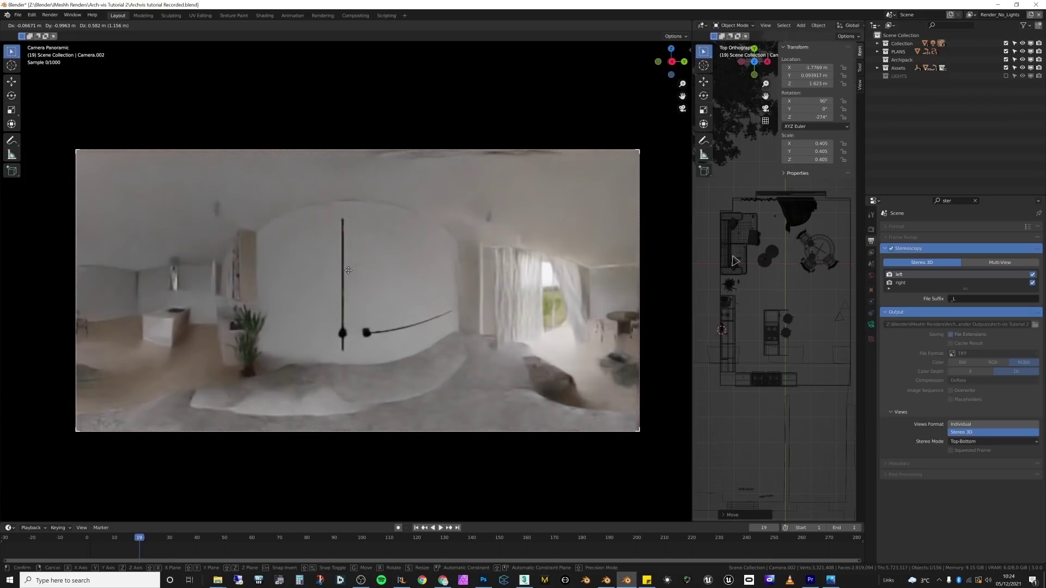
click(354, 276)
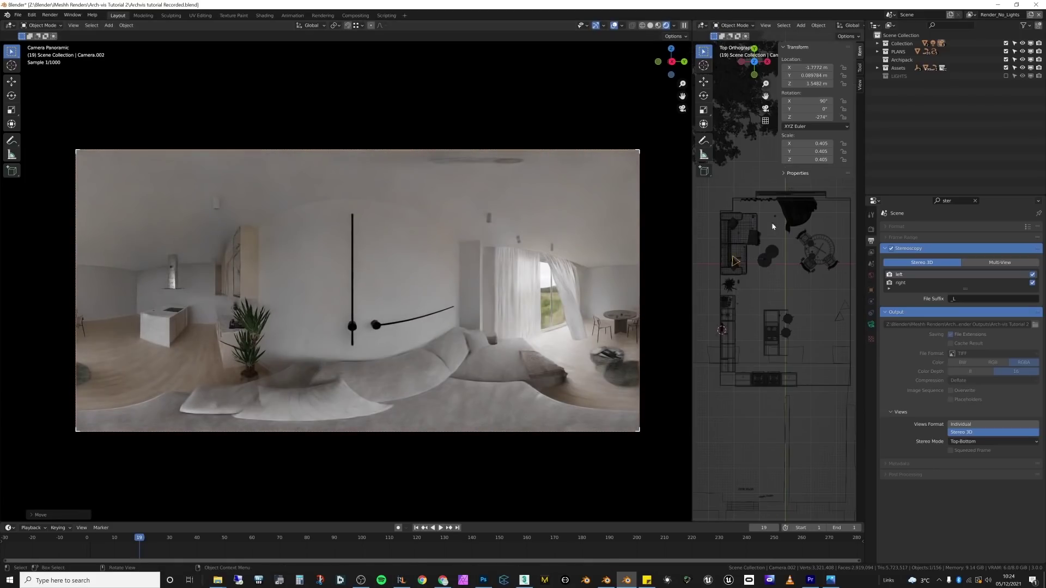
key(r)
click(353, 283)
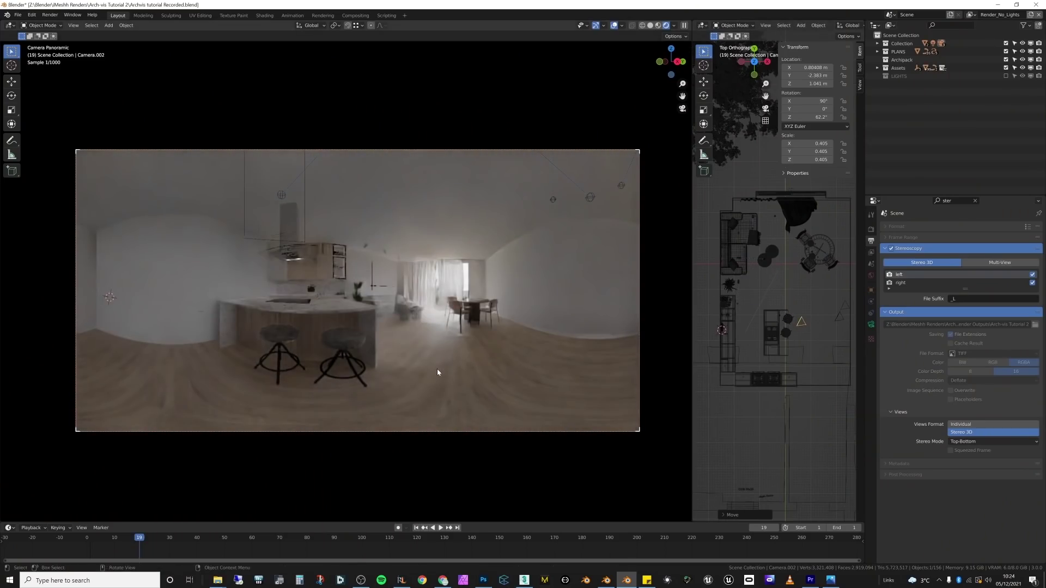
key(r)
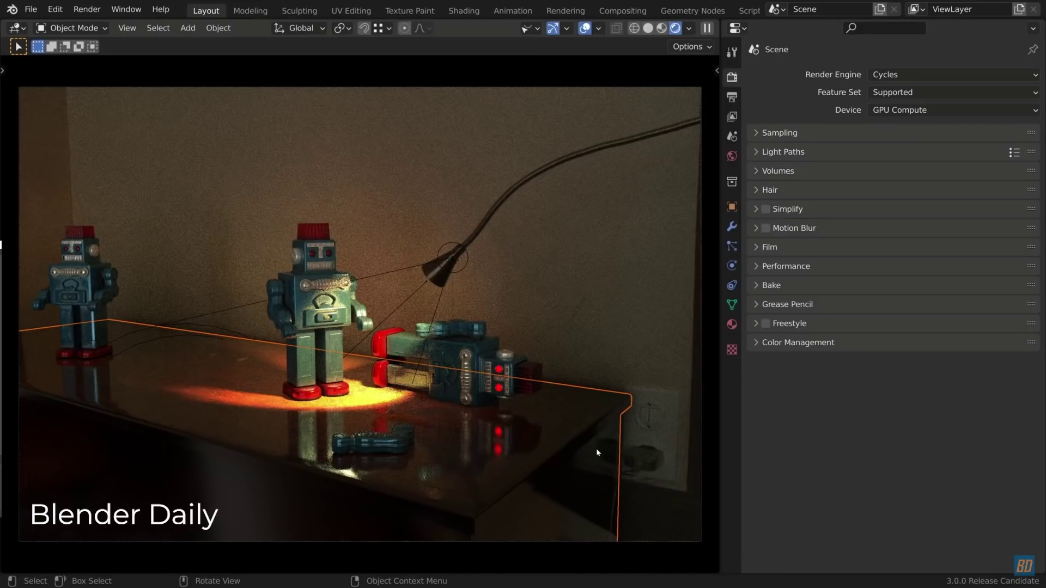
Enable Shadow Catcher in the wall's Object Properties visibility settings.
click(732, 208)
click(783, 231)
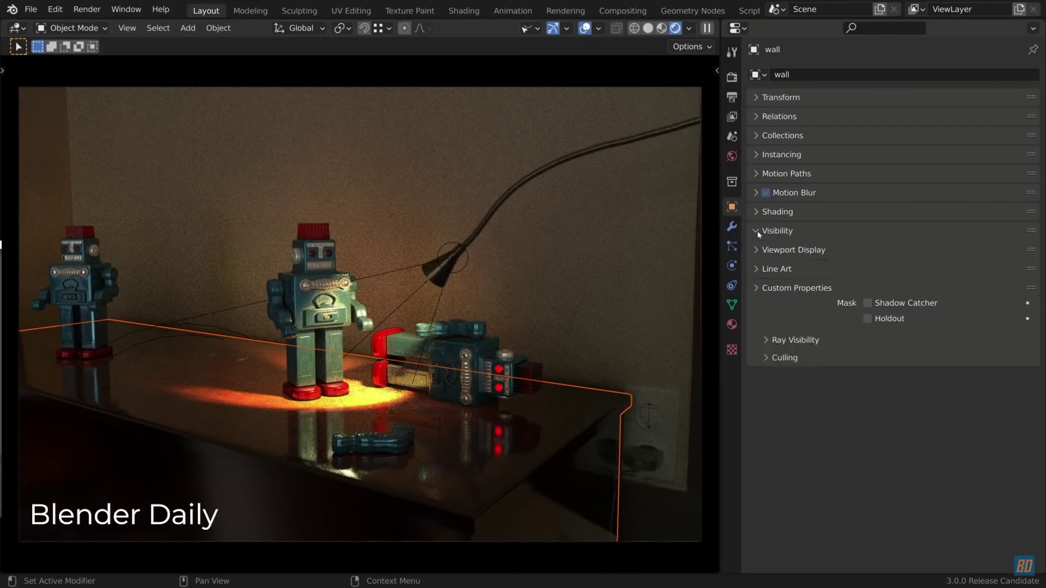
click(866, 303)
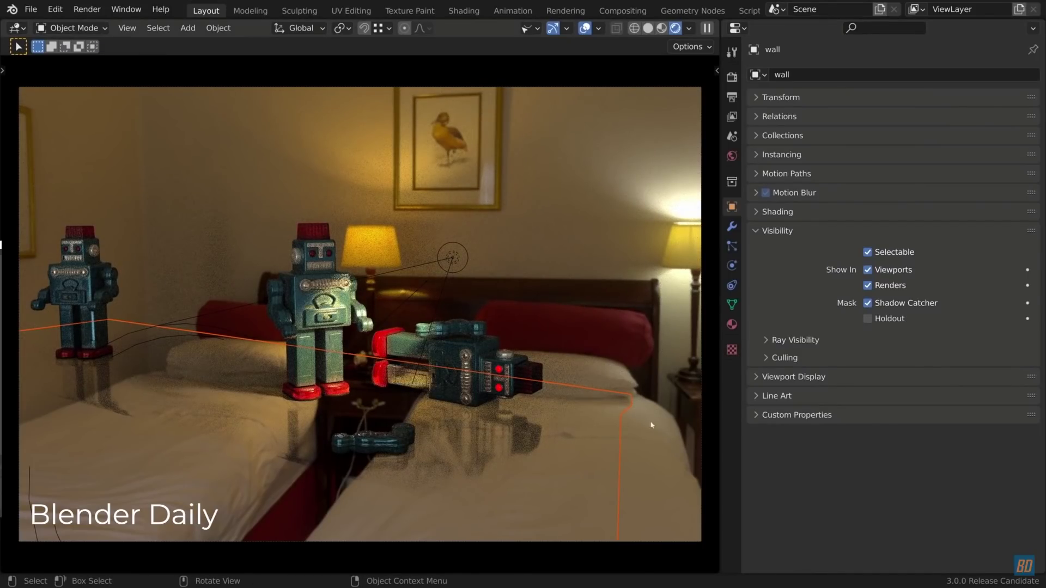
Enable Transparent film in Render Properties and move Layer 2 beneath Layer 1.
click(732, 79)
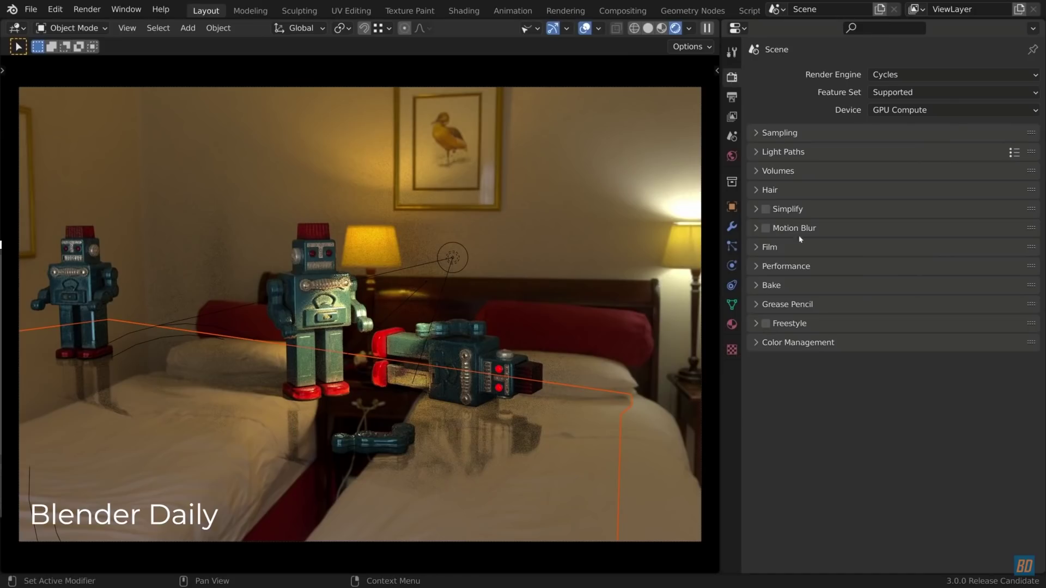
click(757, 247)
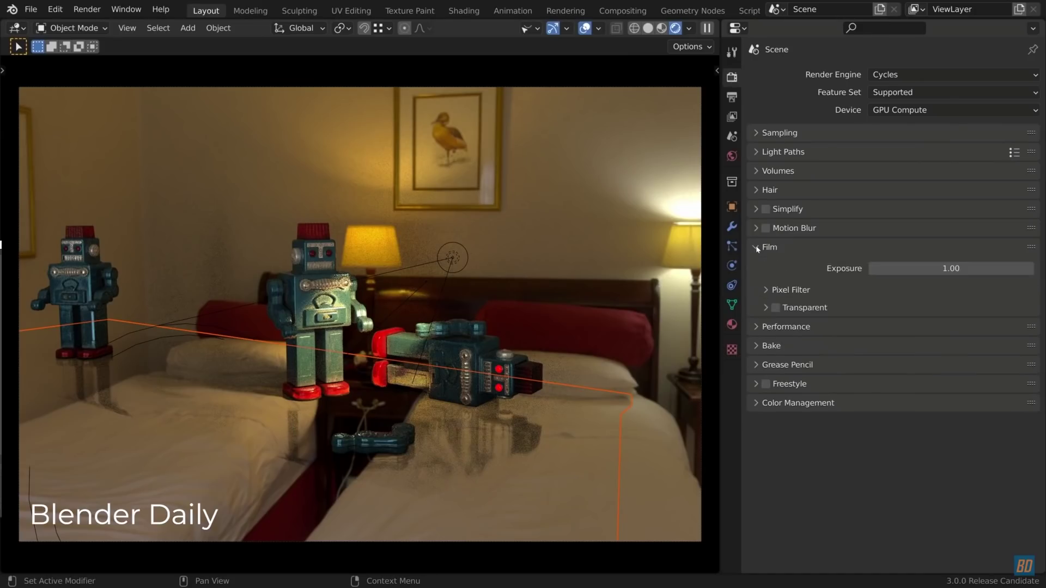
click(777, 310)
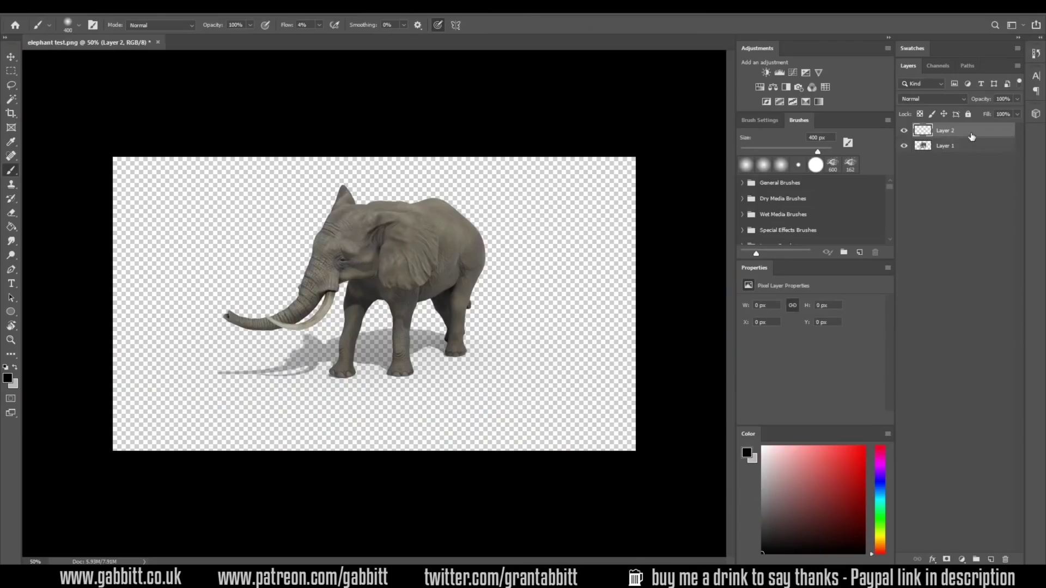
drag(948, 131, 974, 162)
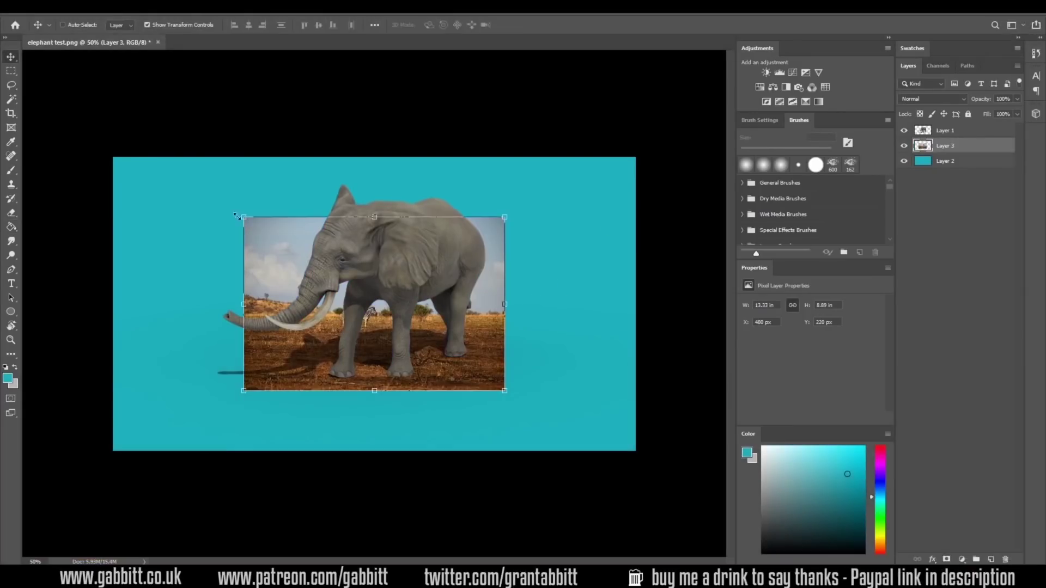
drag(245, 215, 19, 133)
drag(228, 248, 347, 265)
key(Return)
click(945, 130)
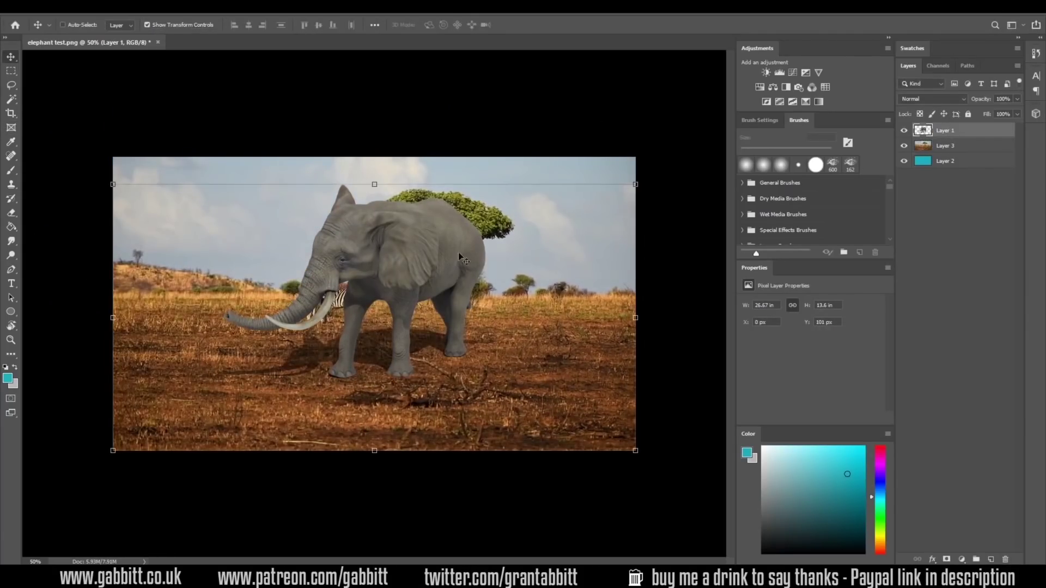
drag(456, 254, 576, 291)
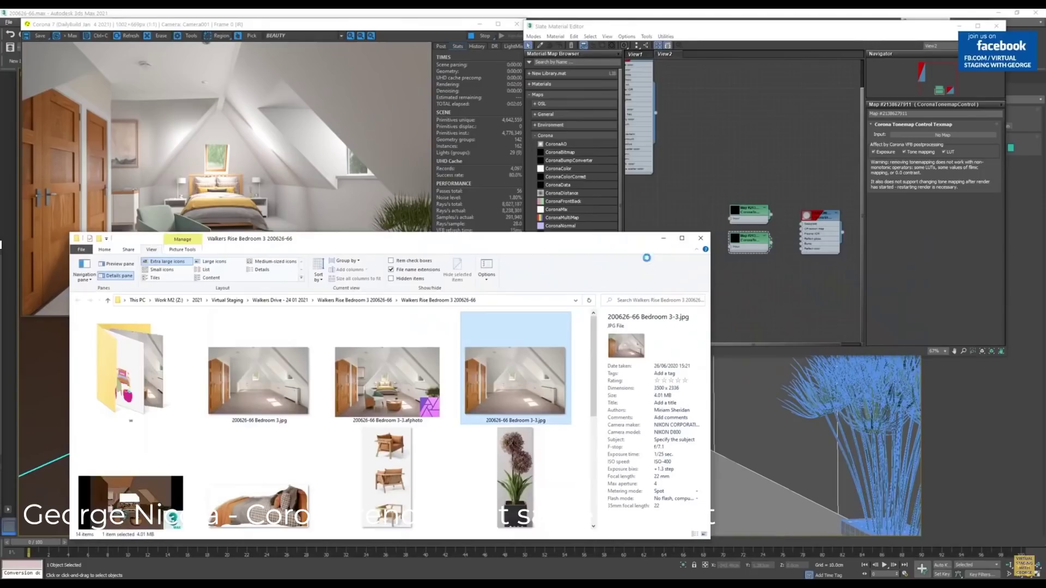
Open the background bitmap's parameters and show the room photo undimmed in fSpy.
double_click(694, 201)
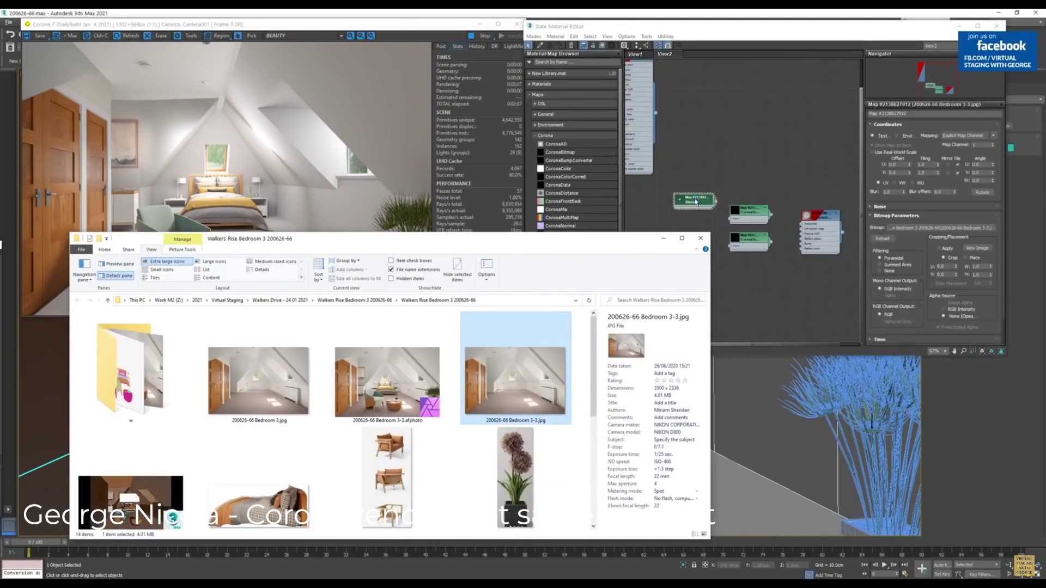
scroll(704, 204, up, 4)
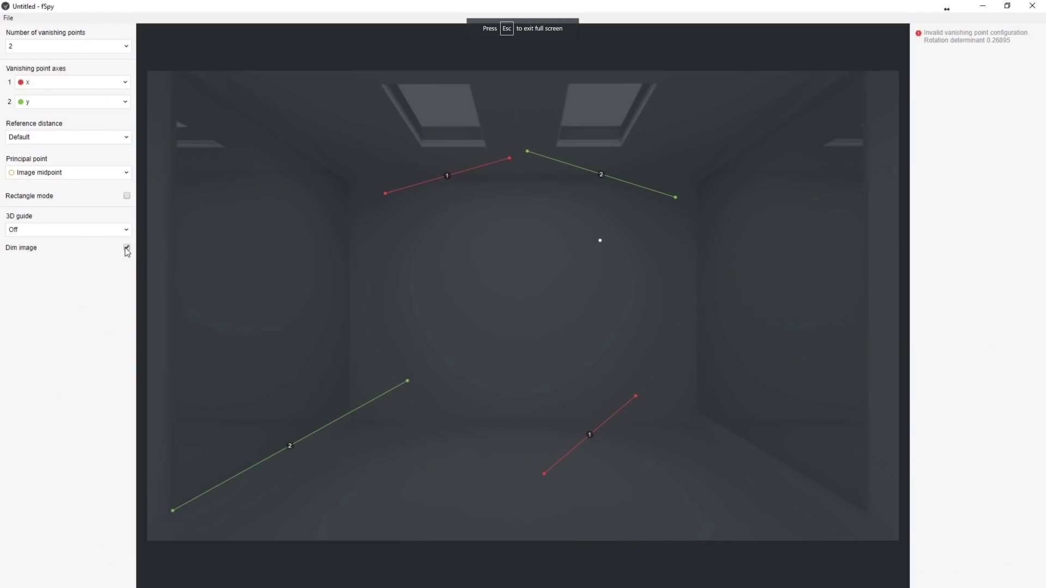
click(127, 248)
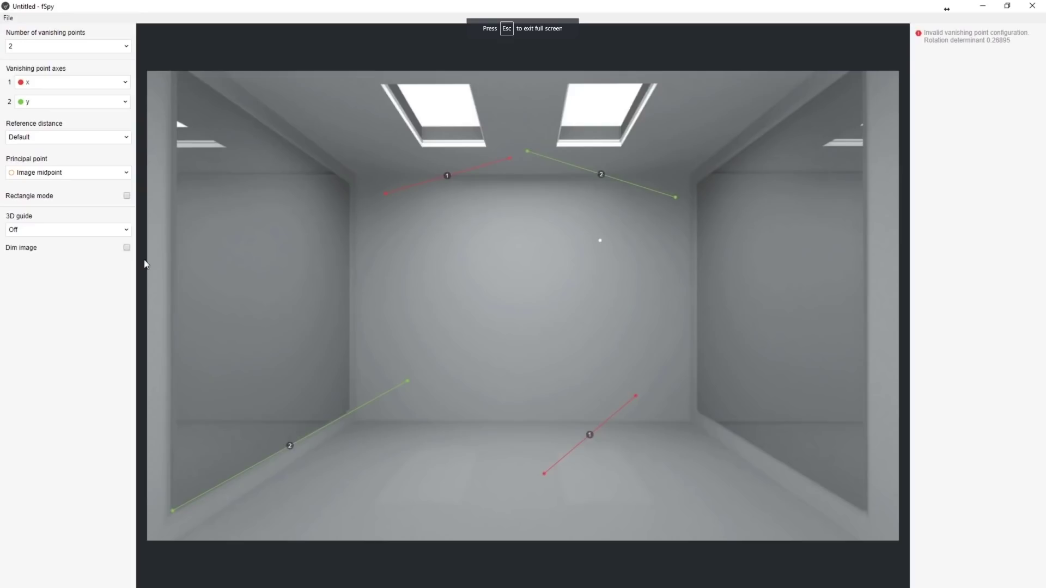
Align the green and red vanishing guides with the floor and wall edges.
drag(412, 383, 350, 412)
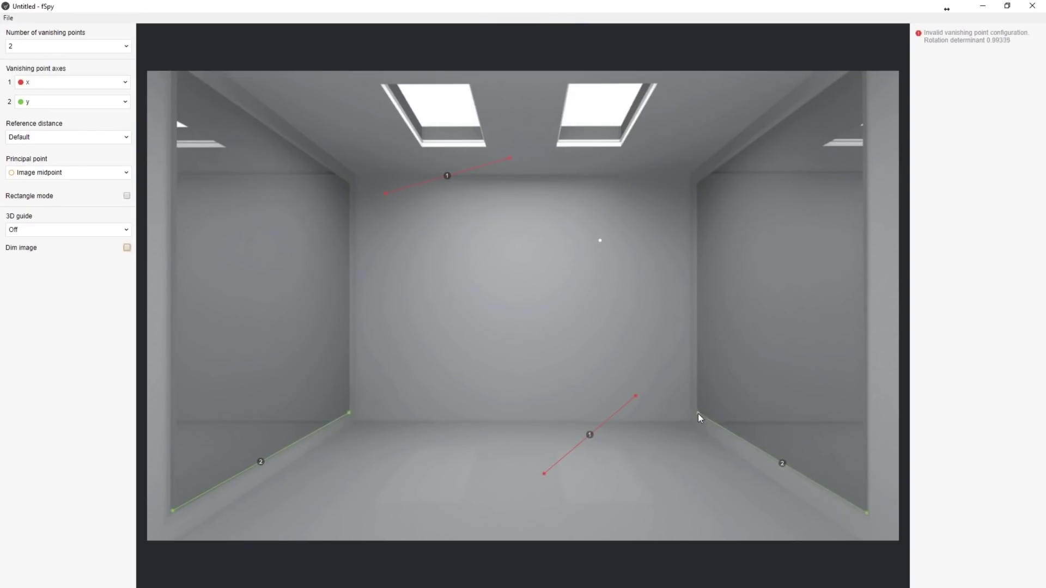
drag(544, 473, 495, 411)
drag(510, 158, 689, 175)
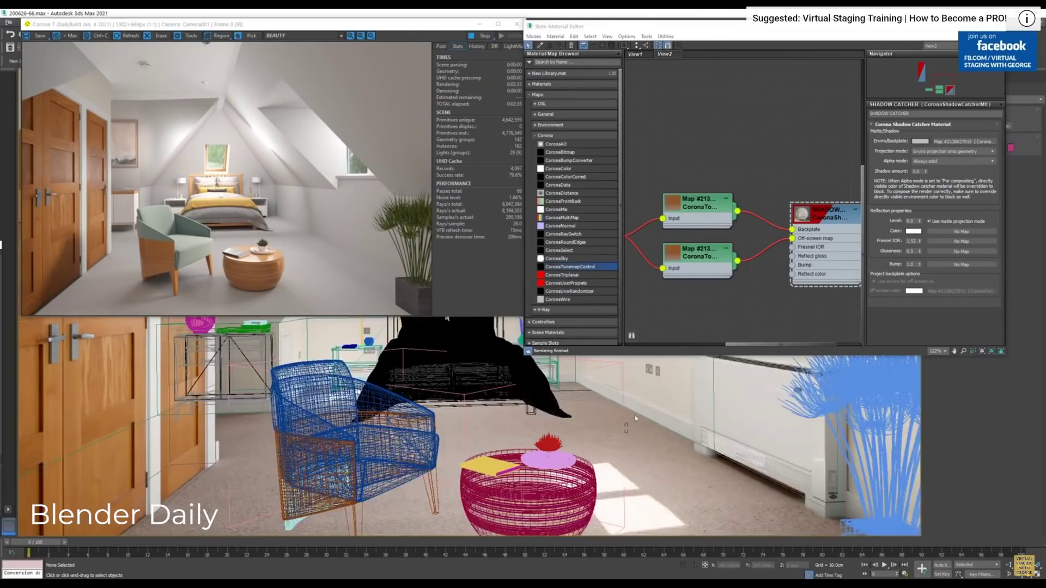
Assign the Shadow Catcher material to the selected bedroom object.
click(661, 407)
right_click(812, 230)
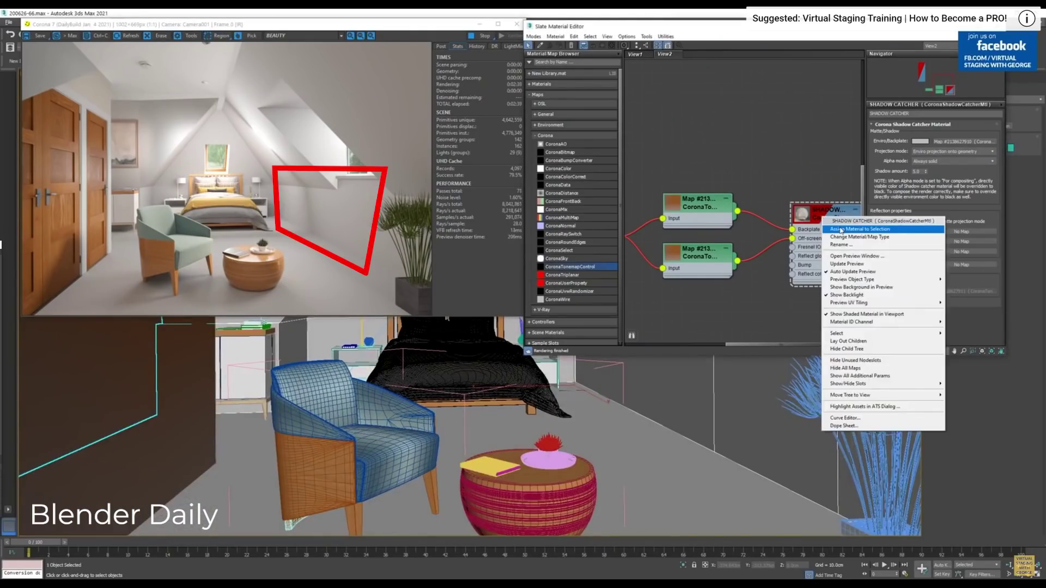
click(839, 227)
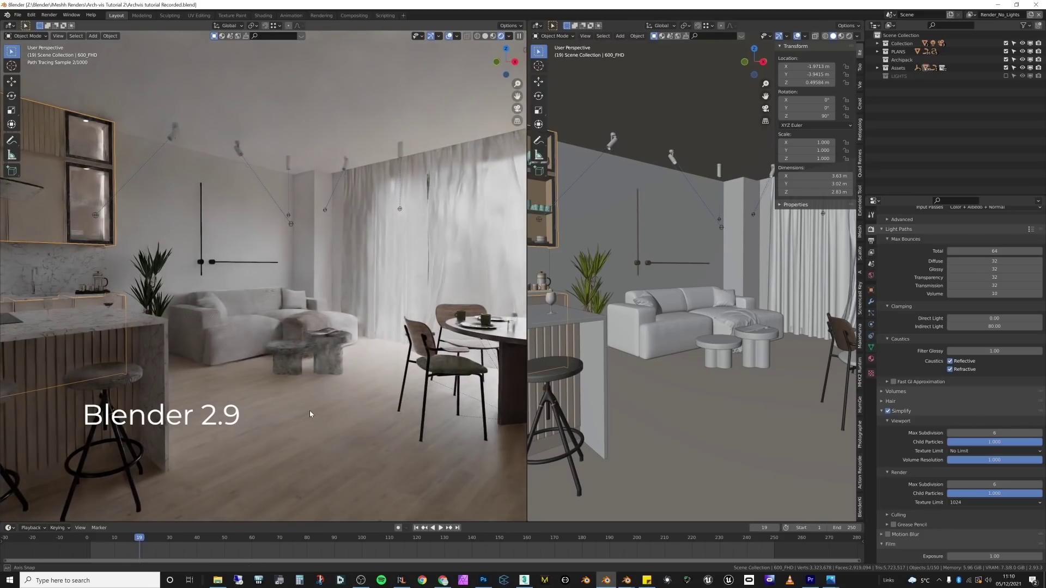
mouse_move(210, 338)
middle_down()
mouse_move(196, 374)
mouse_move(234, 362)
mouse_move(234, 304)
mouse_move(223, 317)
mouse_move(165, 325)
middle_up()
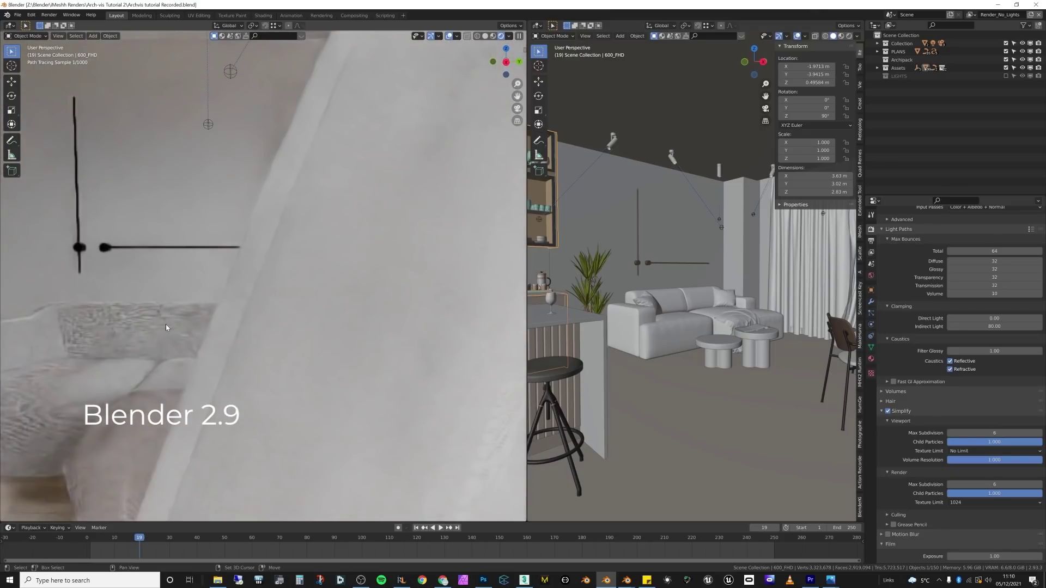
mouse_move(351, 326)
middle_down()
mouse_move(439, 325)
mouse_move(271, 348)
mouse_move(319, 347)
mouse_move(294, 354)
middle_up()
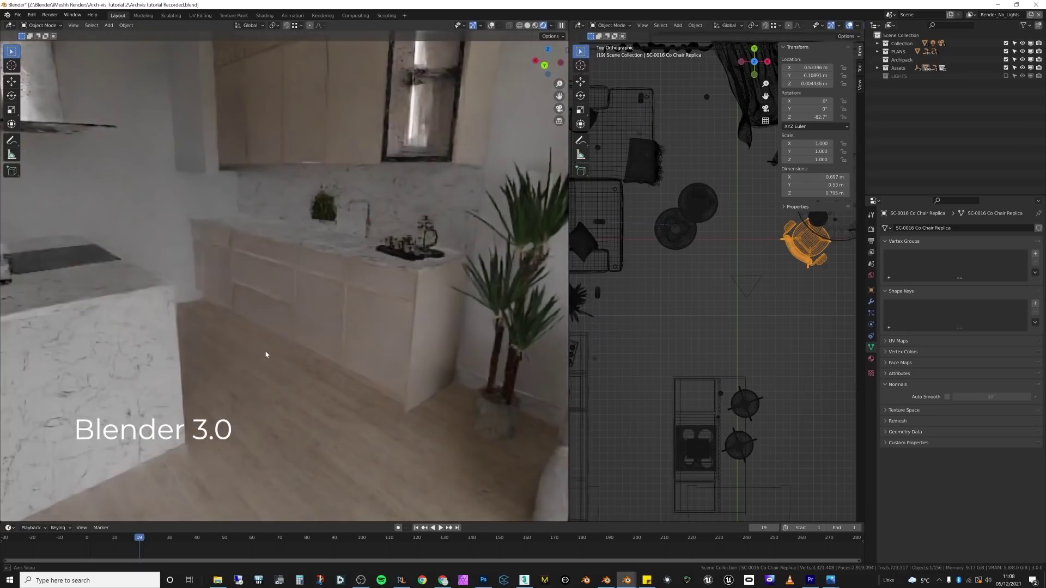
middle_drag(347, 347, 325, 343)
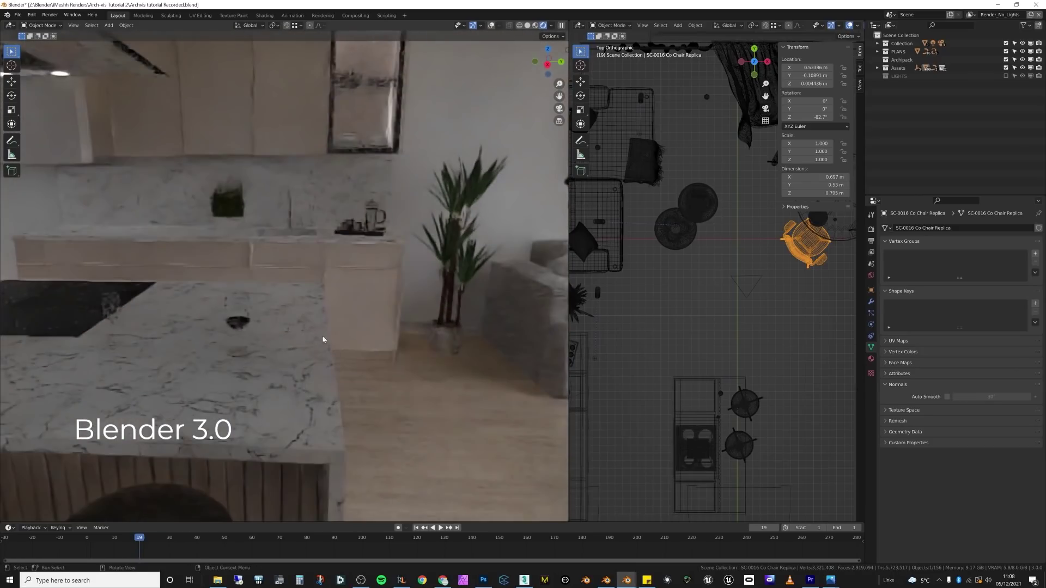
click(248, 321)
key(KP_Decimal)
middle_drag(249, 316, 374, 423)
click(373, 422)
key(g)
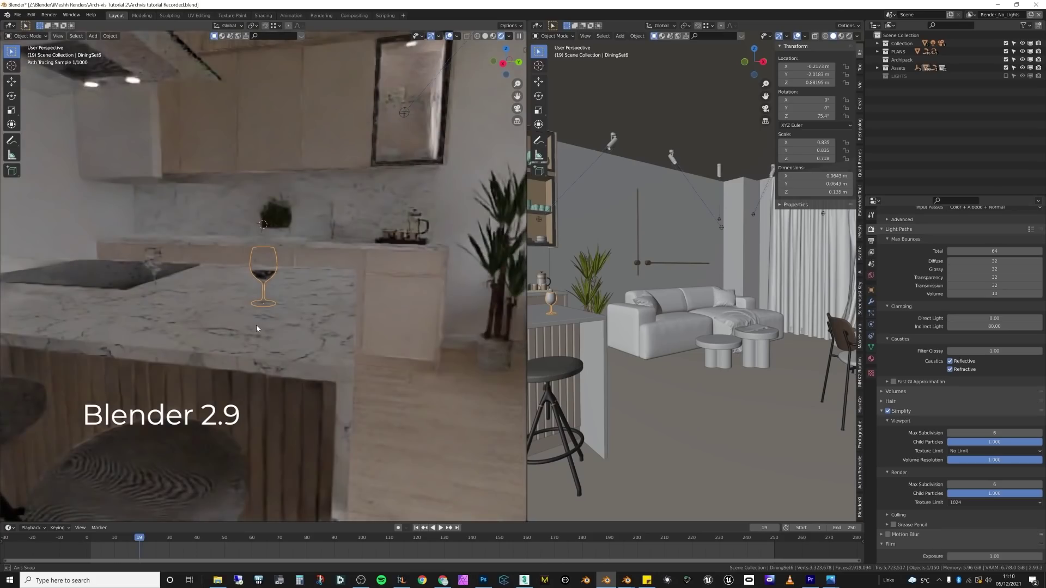
scroll(256, 324, up, 4)
middle_drag(236, 325, 215, 327)
Dismiss the splash screen, save the Grand Room scene via File > Save, then use the Edit menu.
click(17, 15)
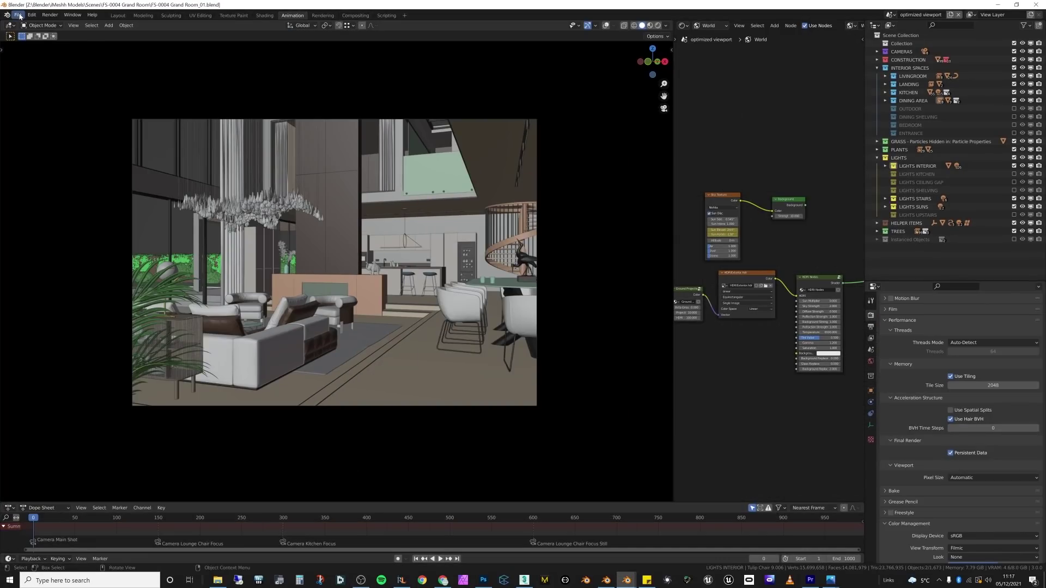
click(18, 15)
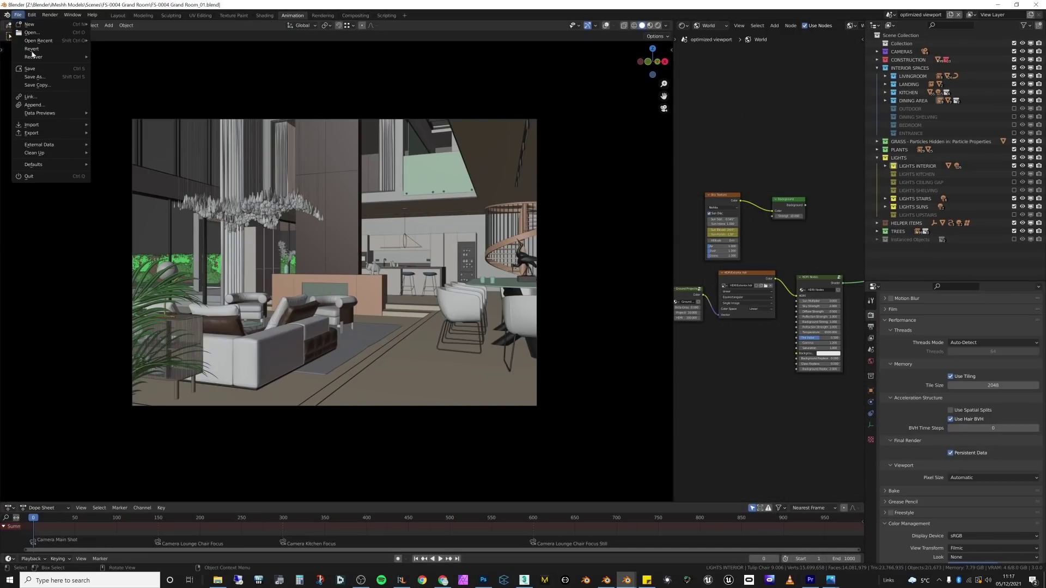
click(38, 70)
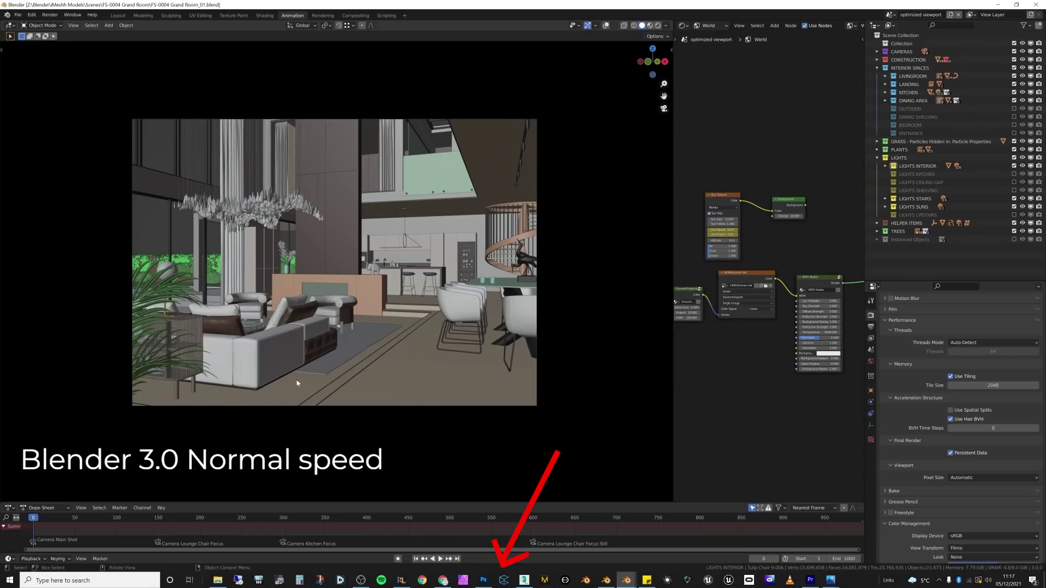
click(36, 17)
click(73, 117)
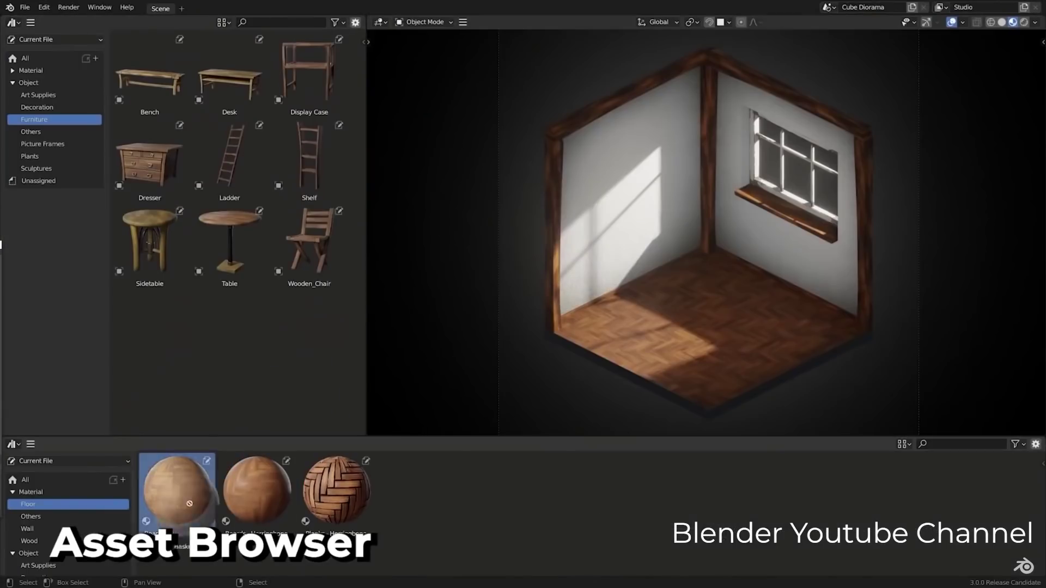
Make the right wall teal plaster and place the dresser and side table in the room.
click(28, 528)
drag(256, 490, 790, 180)
click(30, 491)
drag(150, 158, 653, 261)
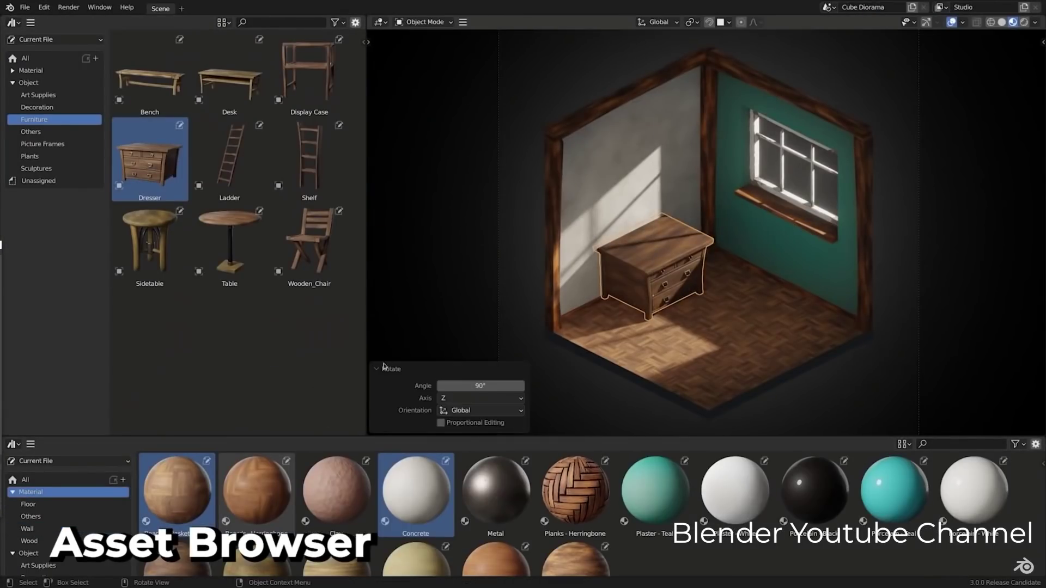
drag(230, 245, 739, 305)
Put the tea set on the side table and the bracken and bluebell plants on the dresser.
click(65, 132)
drag(150, 158, 740, 283)
scroll(708, 246, up, 3)
click(30, 156)
drag(229, 71, 676, 218)
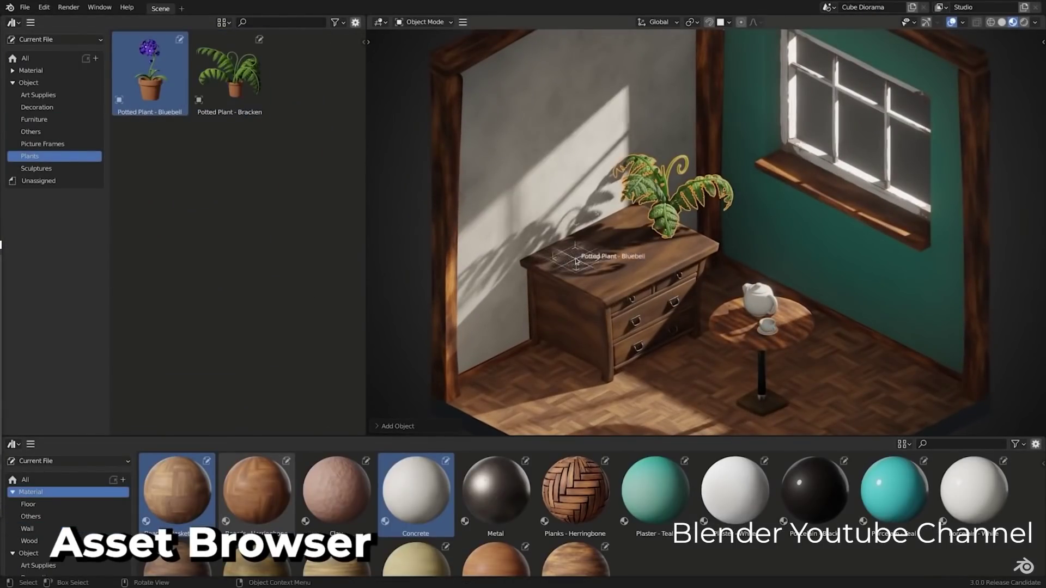
drag(150, 71, 573, 243)
scroll(416, 518, down, 2)
Give the dresser a wood material and add a chair to the room.
click(495, 525)
drag(416, 525, 626, 316)
click(33, 120)
drag(313, 245, 828, 338)
click(30, 132)
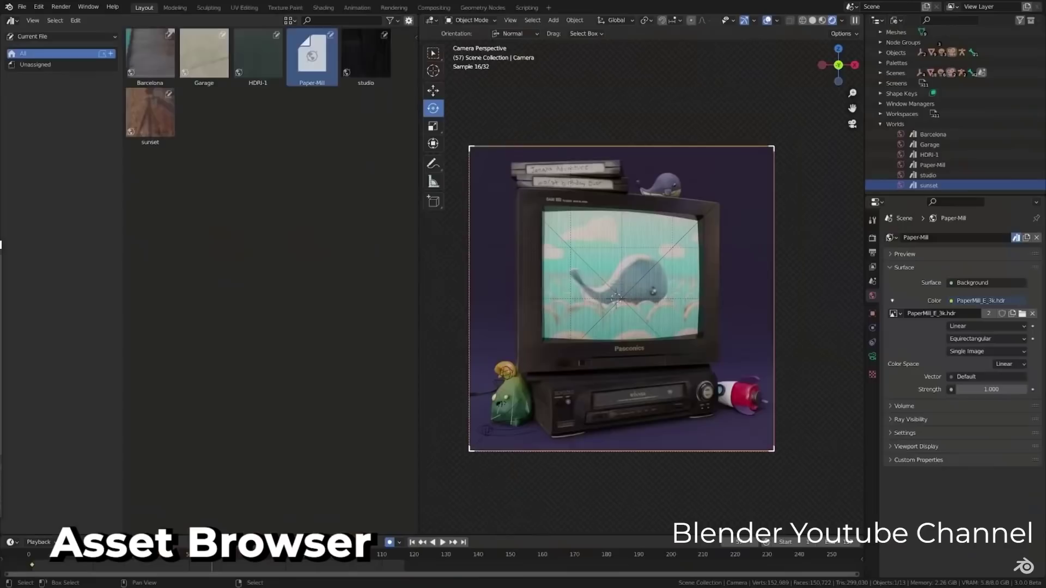
Set the TV scene's world to sunset and give the cloth the Fabric - Weave 04 material.
drag(204, 55, 498, 272)
drag(150, 115, 545, 300)
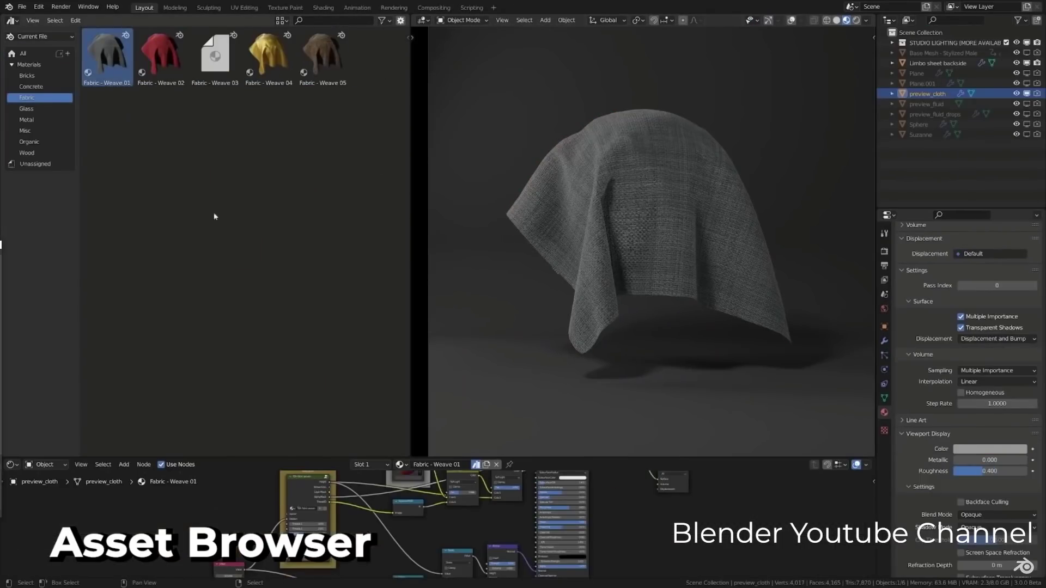
drag(268, 55, 599, 234)
drag(323, 54, 663, 216)
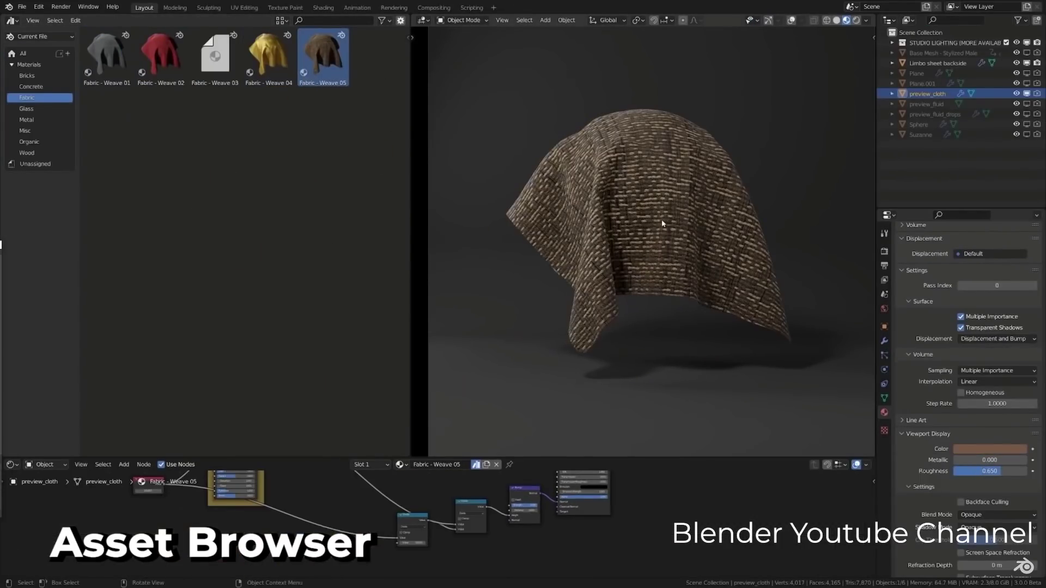
drag(268, 55, 563, 196)
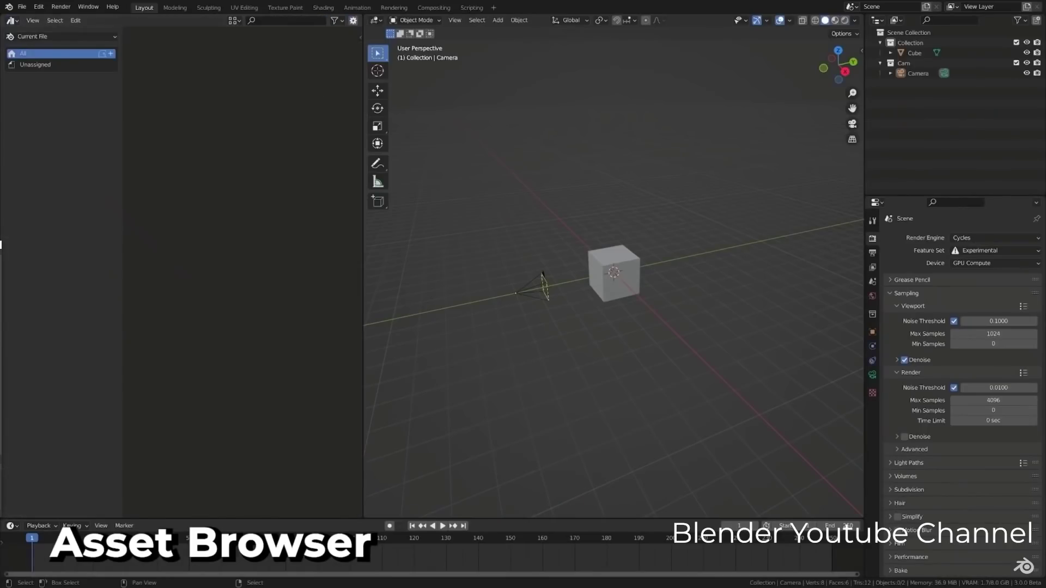
Switch to the User Library and place the rock.006 asset in the camera view.
click(55, 36)
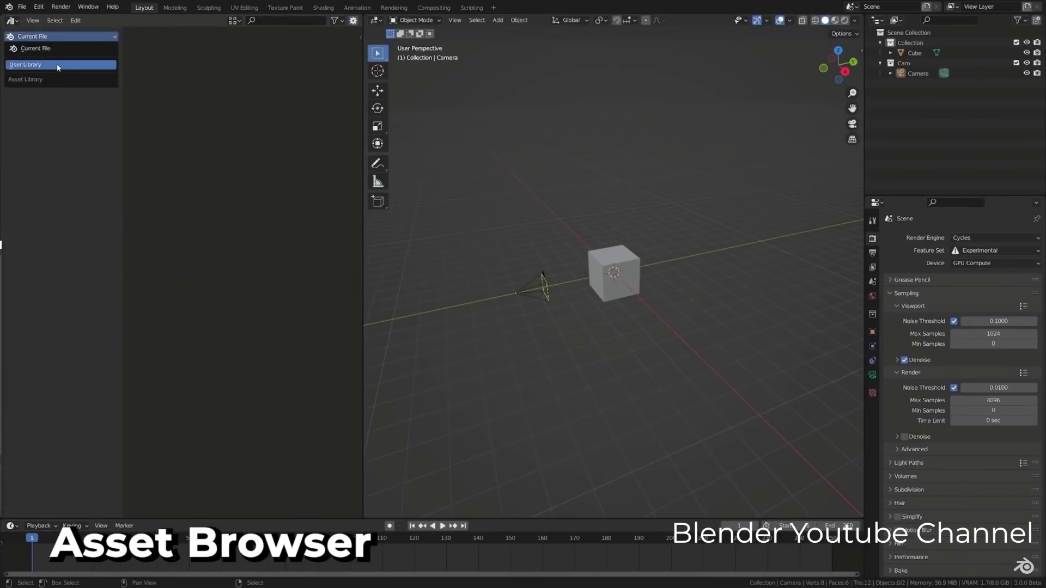
click(60, 65)
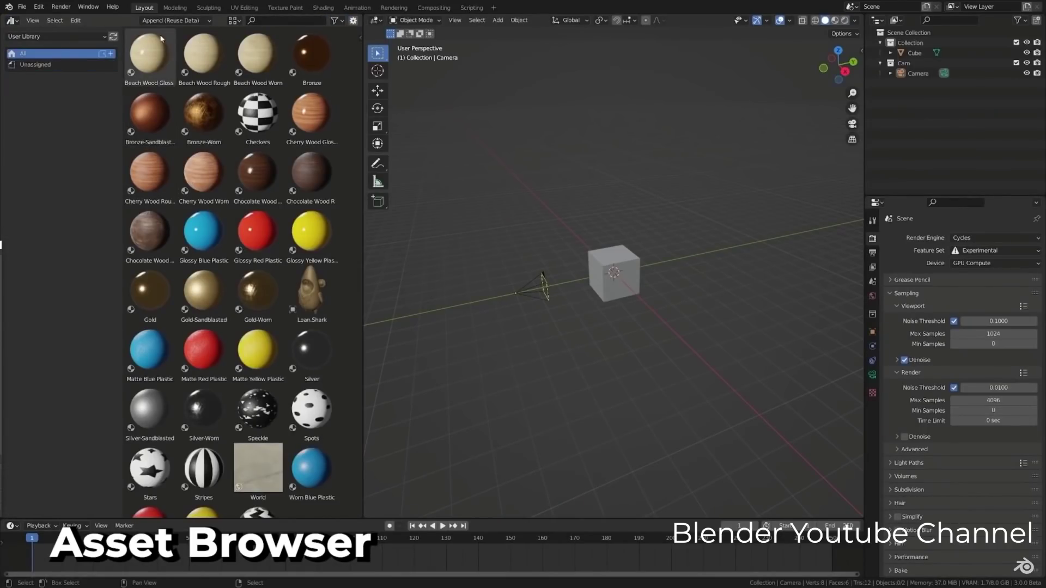
drag(204, 116, 549, 447)
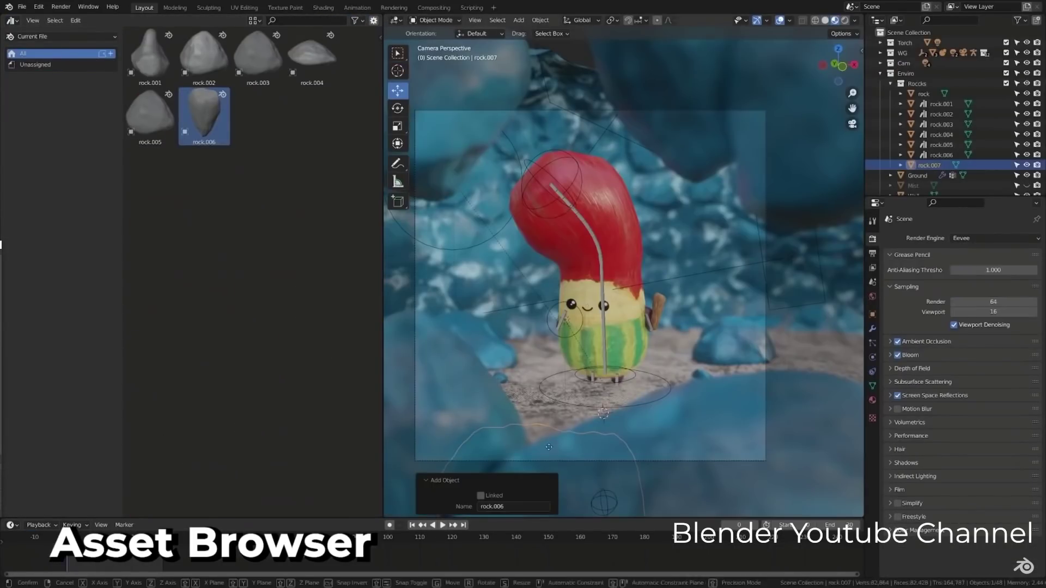
click(708, 335)
drag(258, 55, 701, 308)
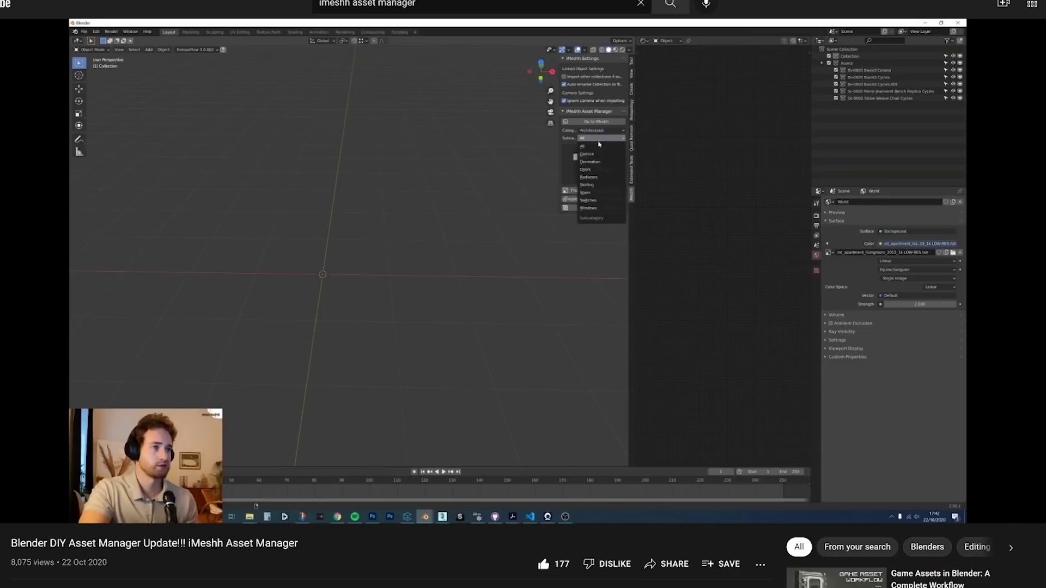